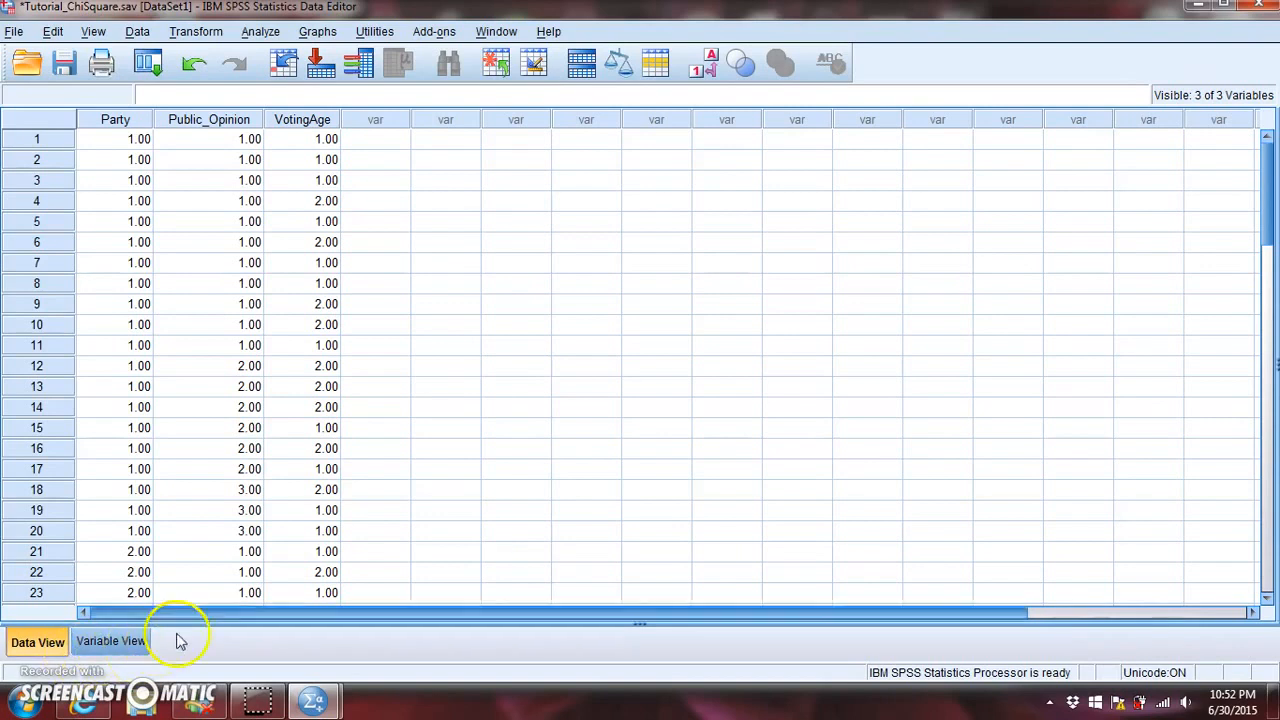
# - Show the dataset's variable definitions and widen the Name and Values columns so their full contents can be read
pyautogui.moveTo(1272, 188); pyautogui.dragTo(1273, 107)
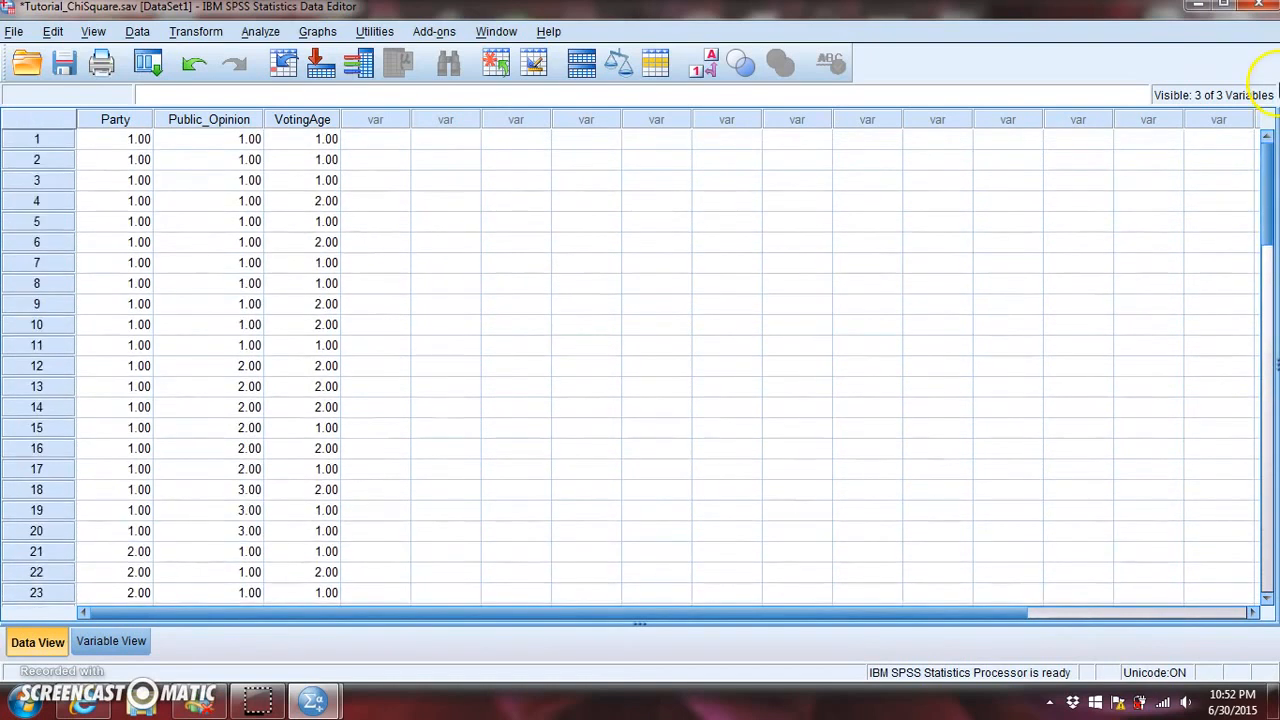
pyautogui.click(148, 650)
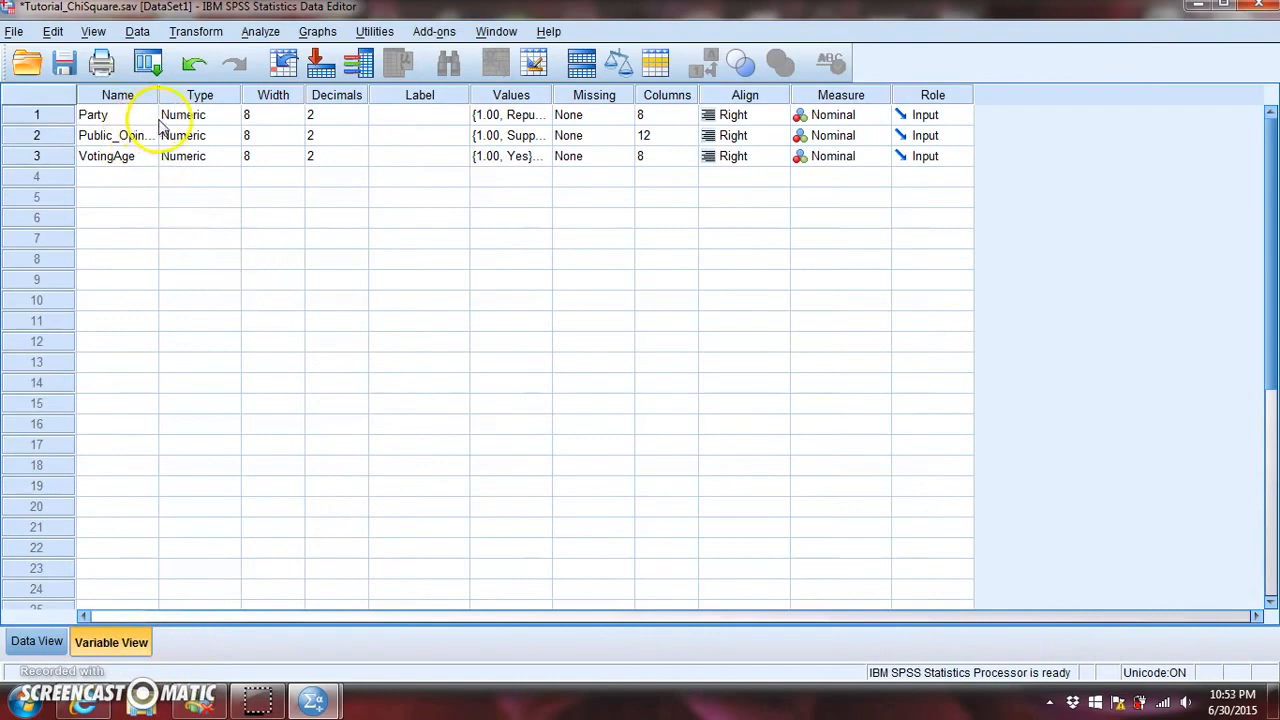
pyautogui.moveTo(158, 94); pyautogui.dragTo(215, 112)
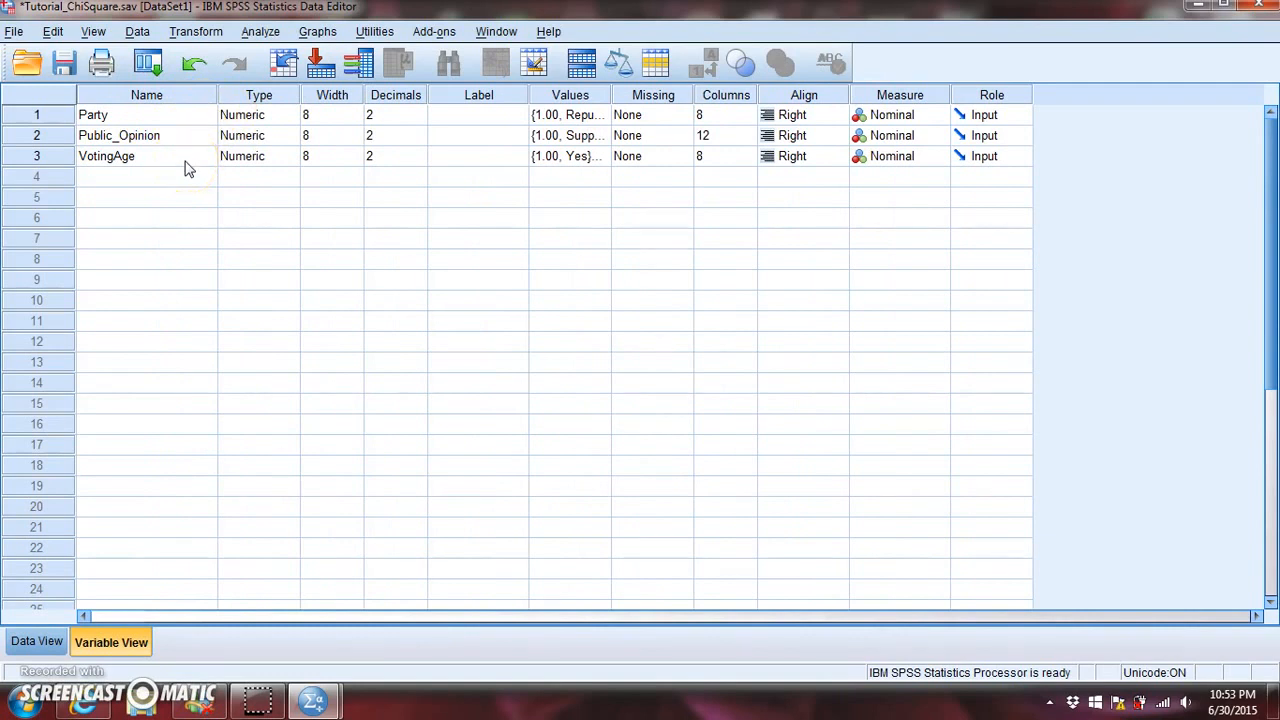
pyautogui.moveTo(612, 100); pyautogui.dragTo(731, 100)
# - Review the value labels defined for Party, Public_Opinion and VotingAge, closing each definition without changes
pyautogui.click(722, 115)
pyautogui.click(722, 115)
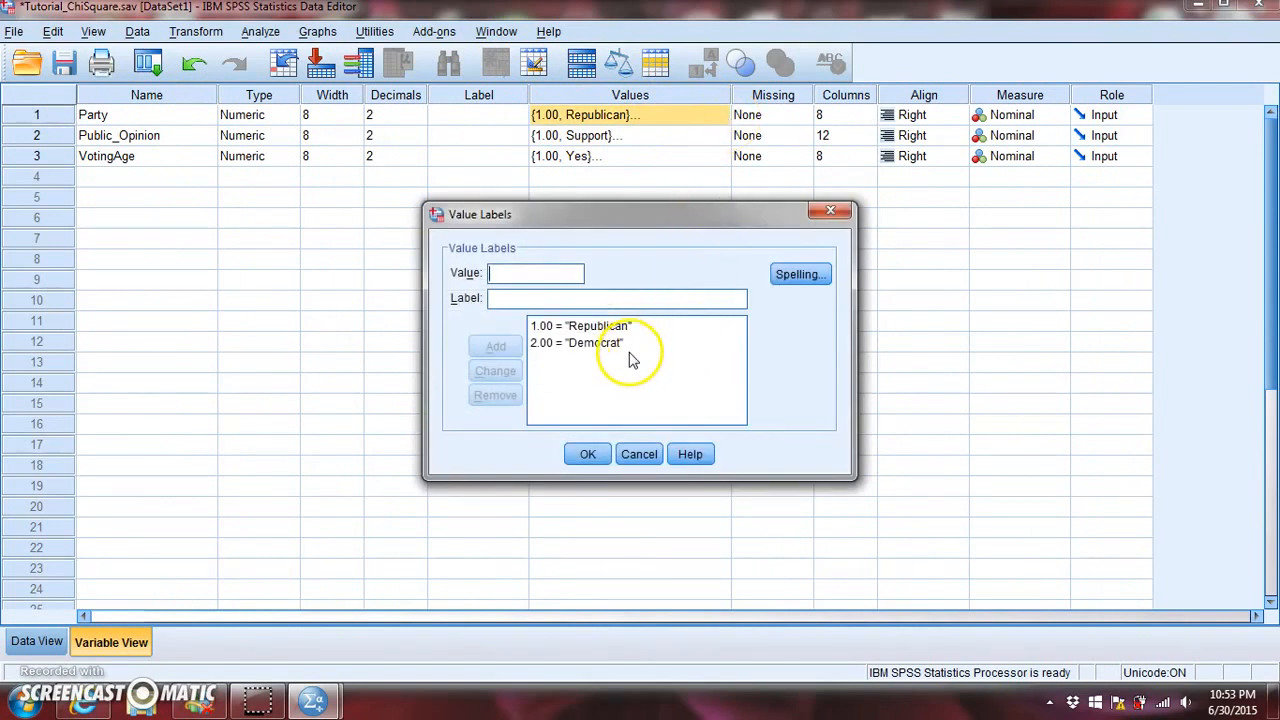
pyautogui.click(838, 213)
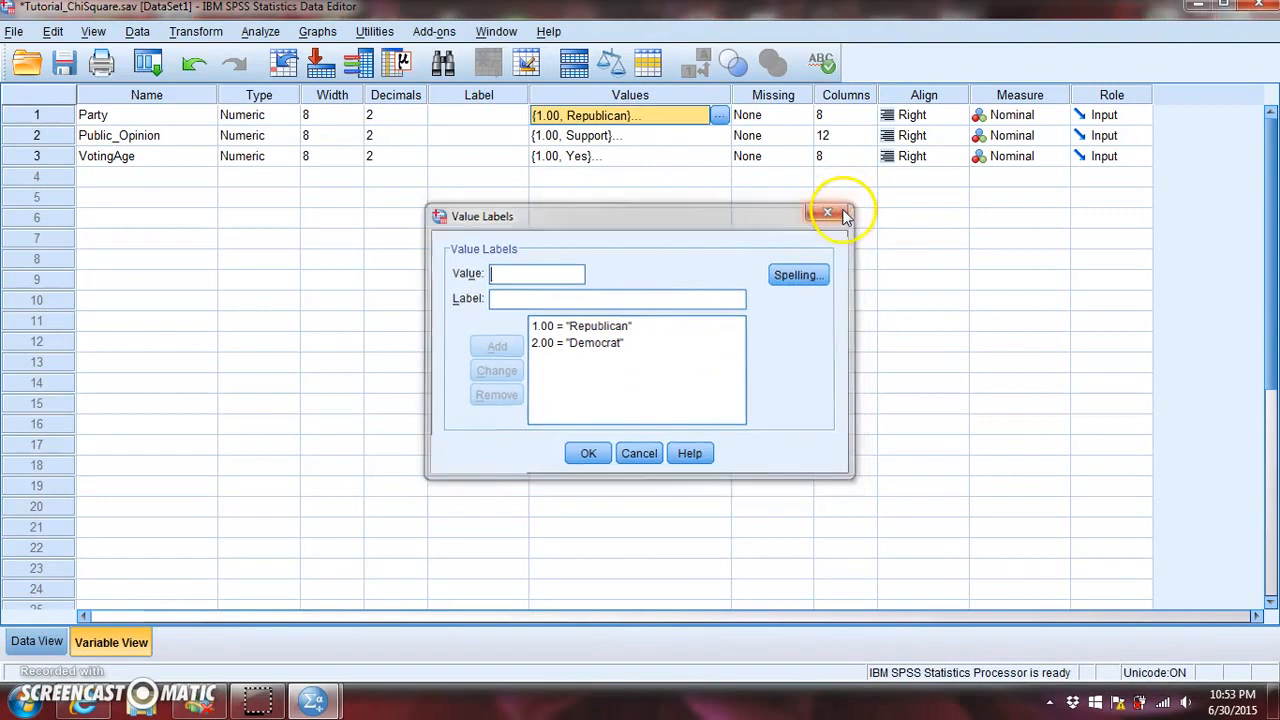
pyautogui.click(721, 136)
pyautogui.click(721, 136)
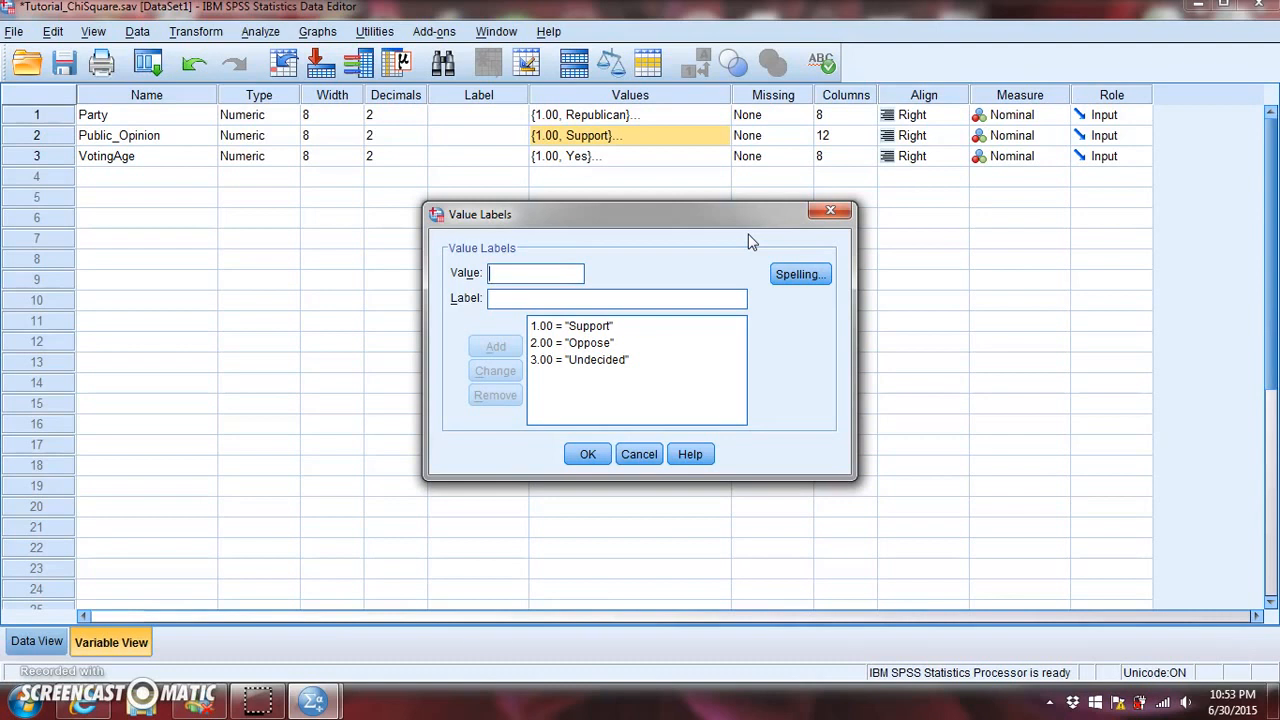
pyautogui.click(826, 210)
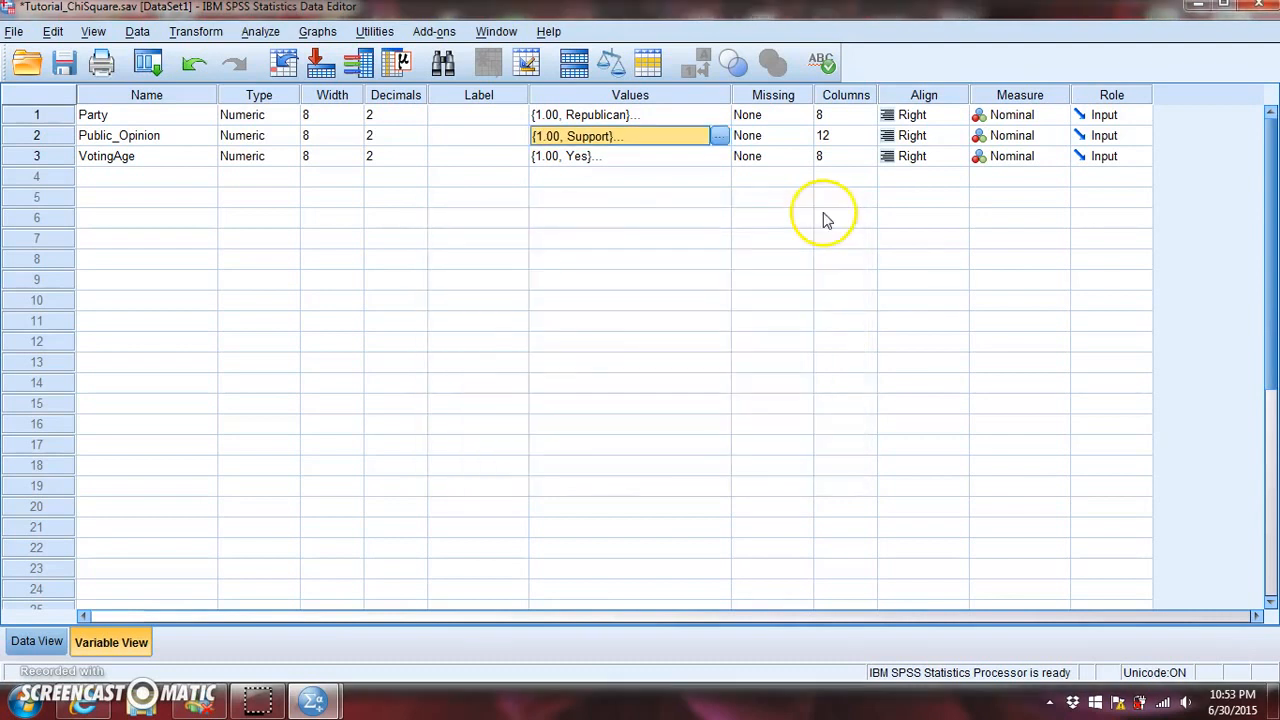
pyautogui.click(720, 157)
pyautogui.click(720, 157)
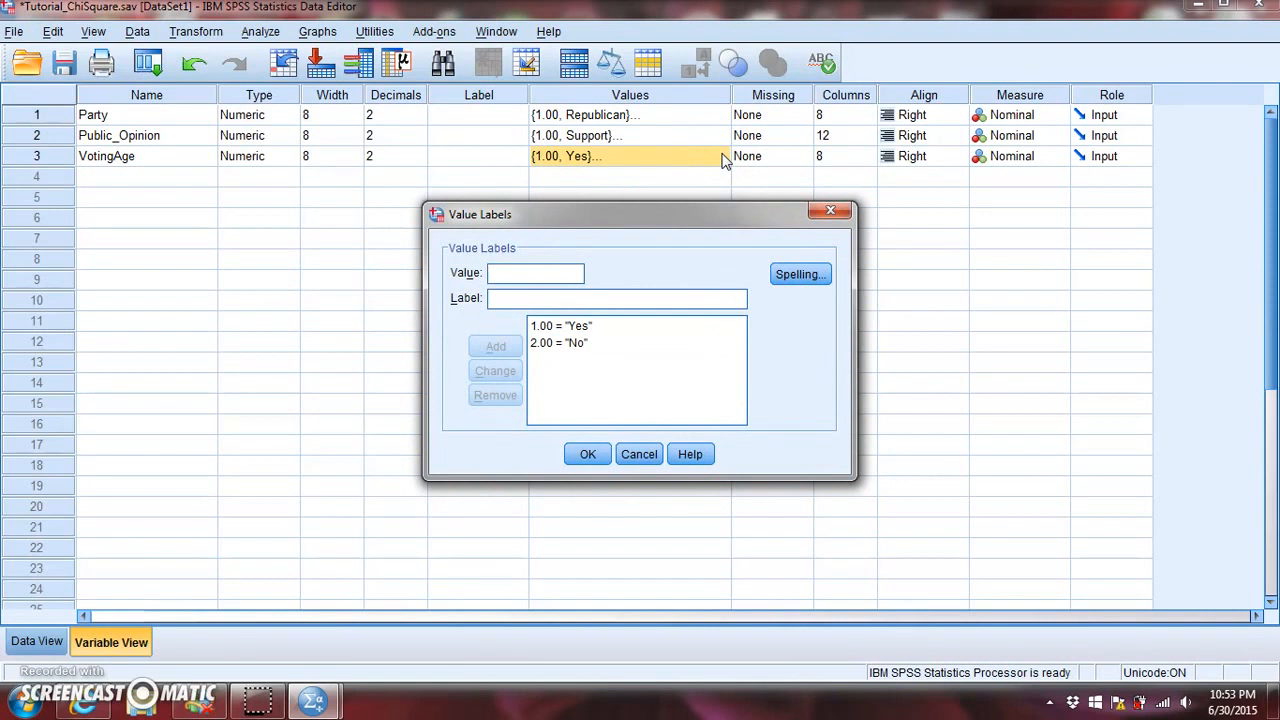
pyautogui.click(830, 210)
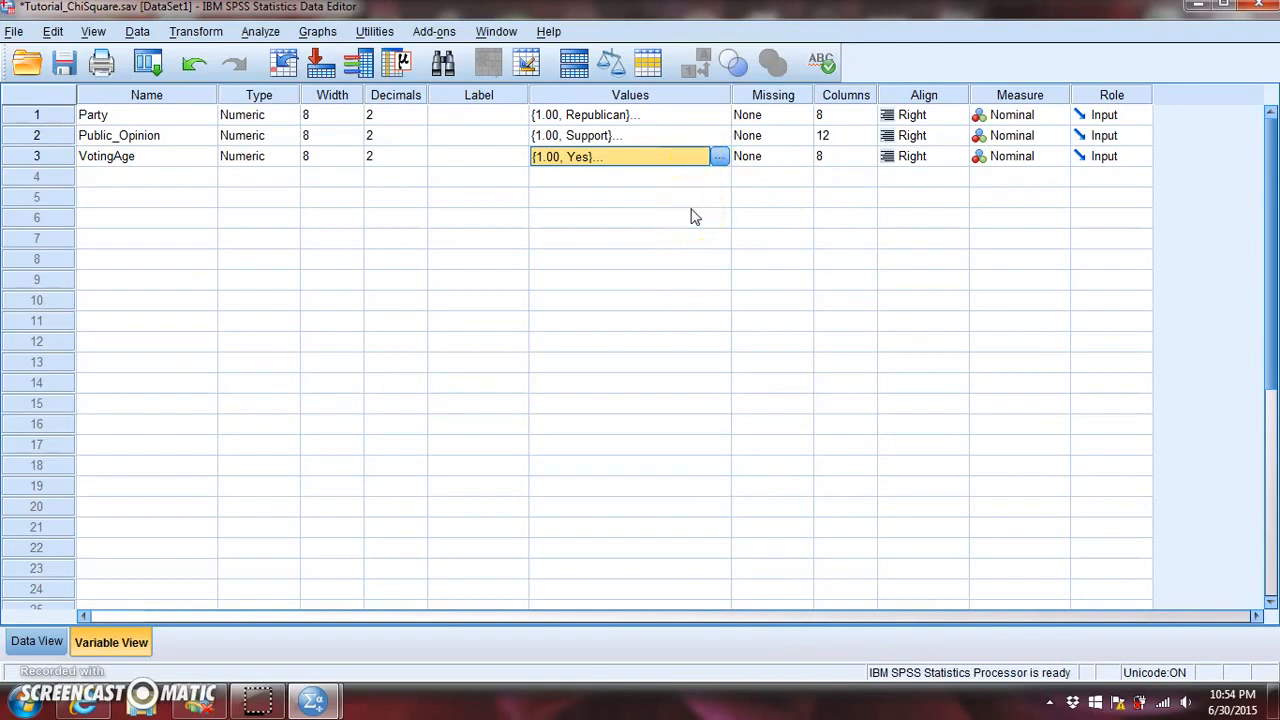
# - Run a Crosstabs analysis with Party as the row variable and Public_Opinion as the column variable, and view the resulting tables
pyautogui.click(262, 32)
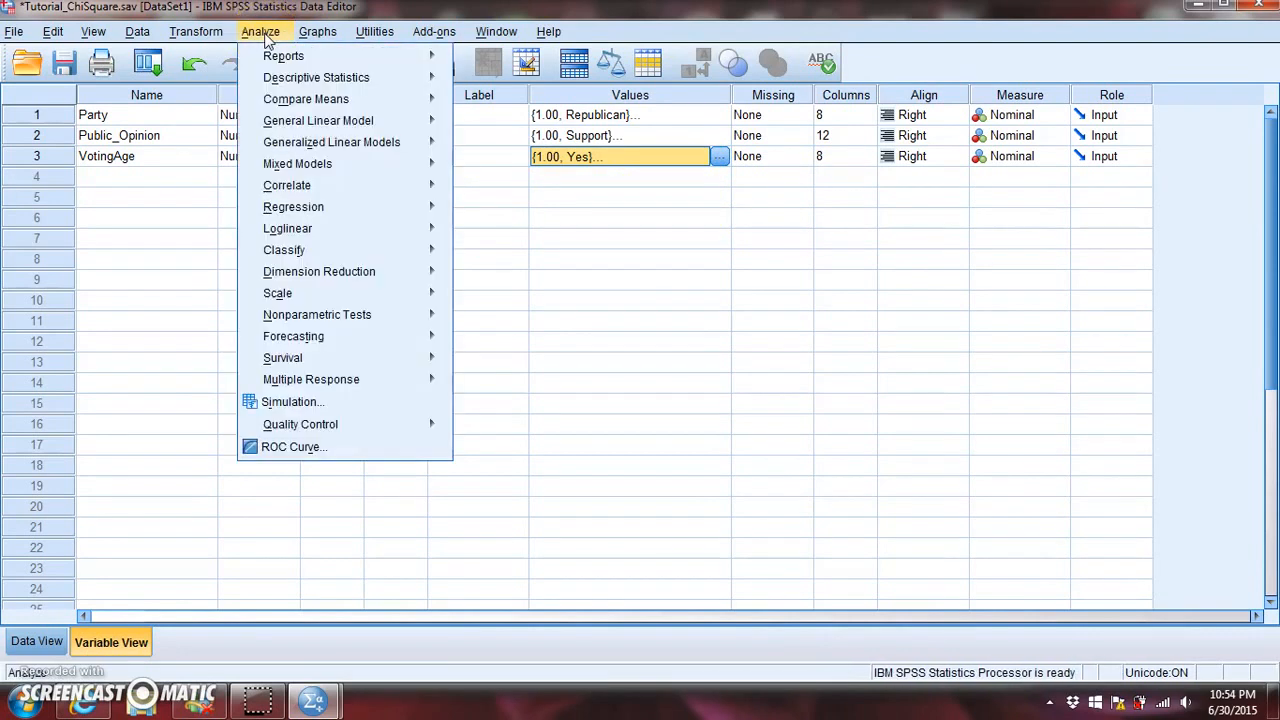
pyautogui.click(284, 80)
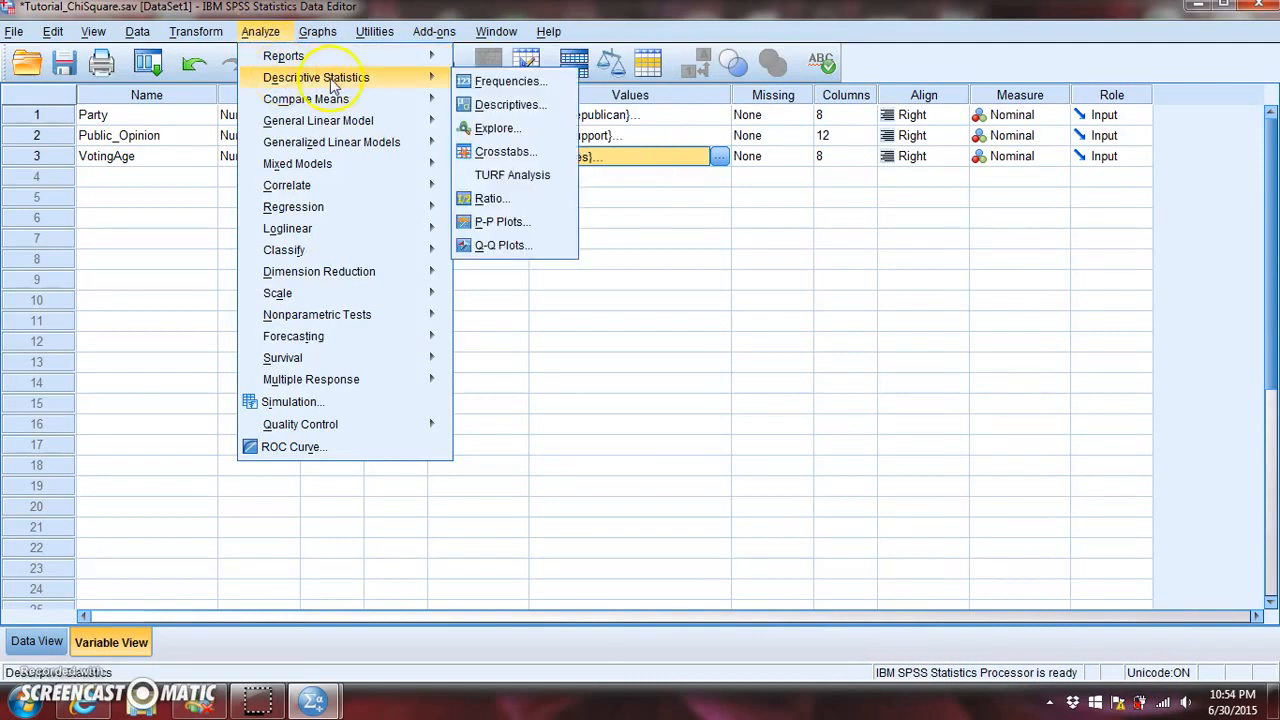
pyautogui.click(490, 152)
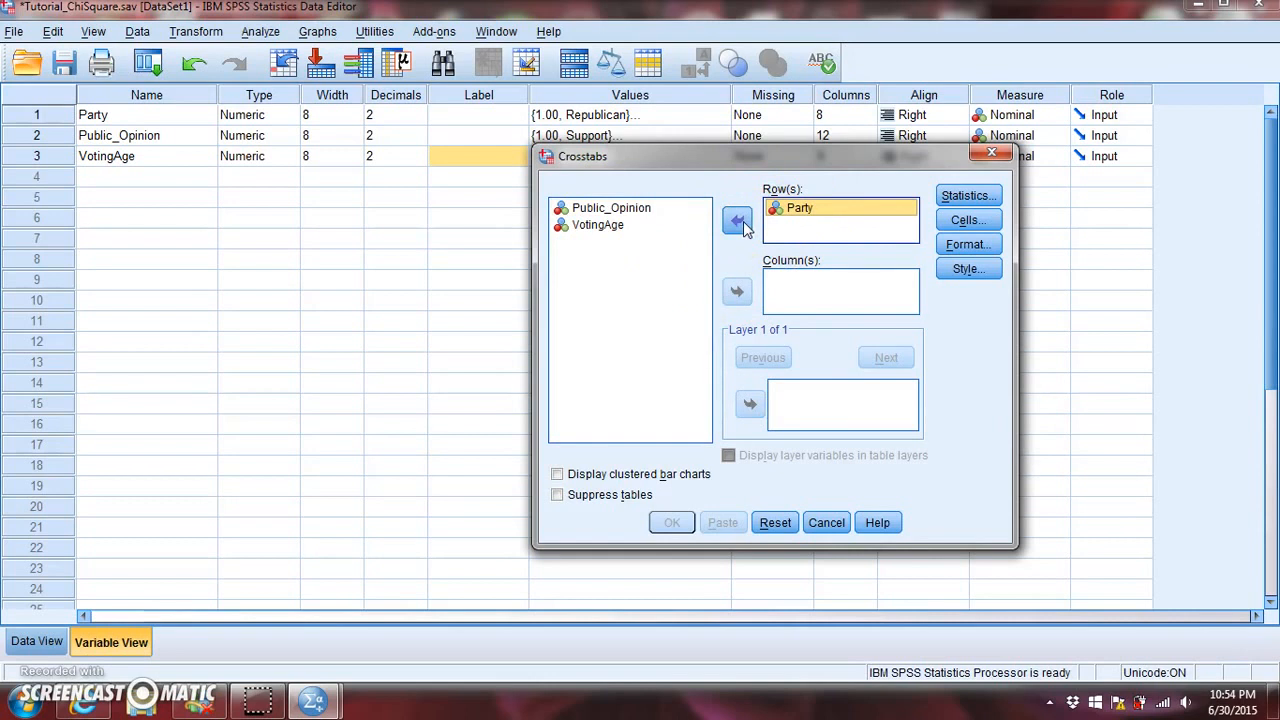
pyautogui.click(605, 209)
pyautogui.click(737, 291)
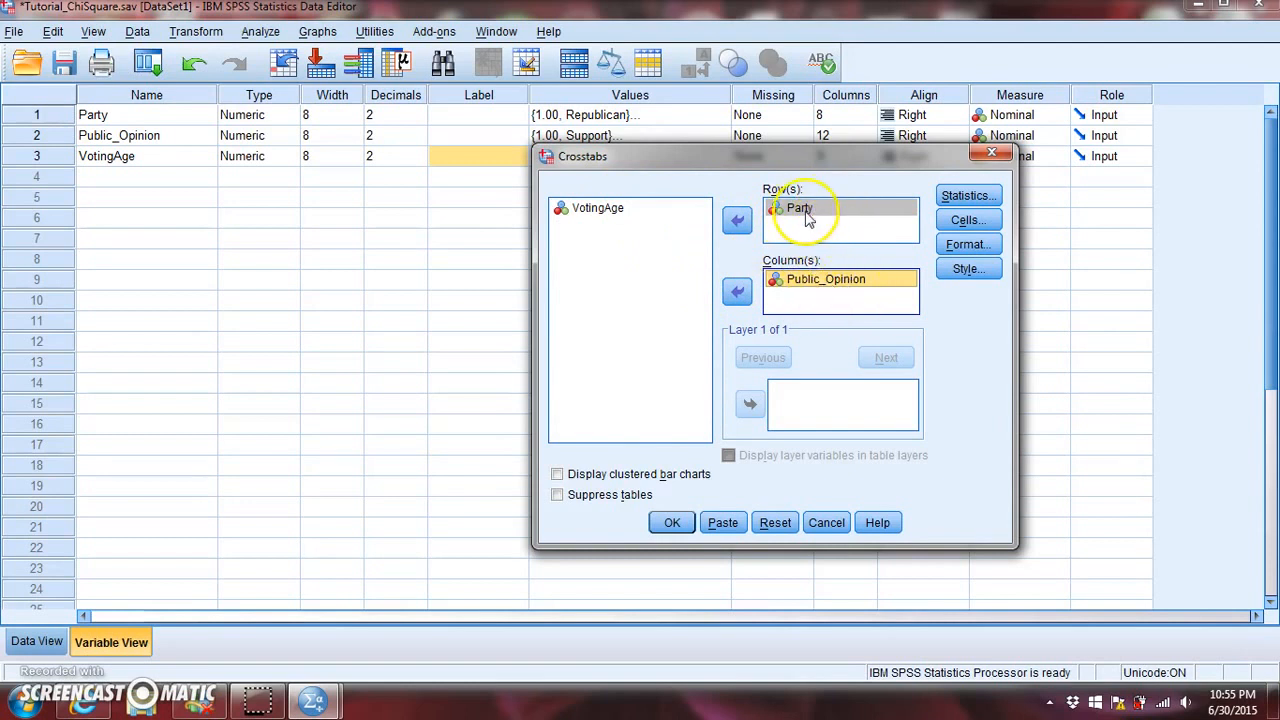
pyautogui.click(672, 523)
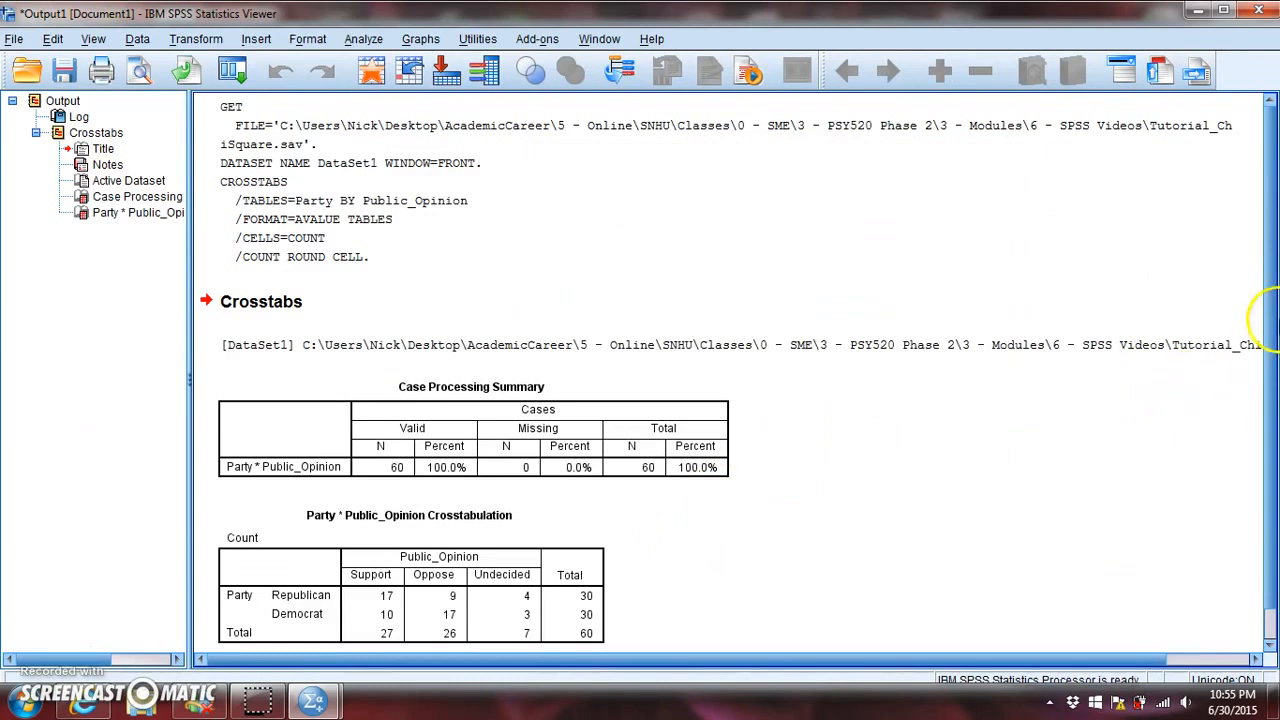
pyautogui.moveTo(1274, 336); pyautogui.dragTo(1274, 384)
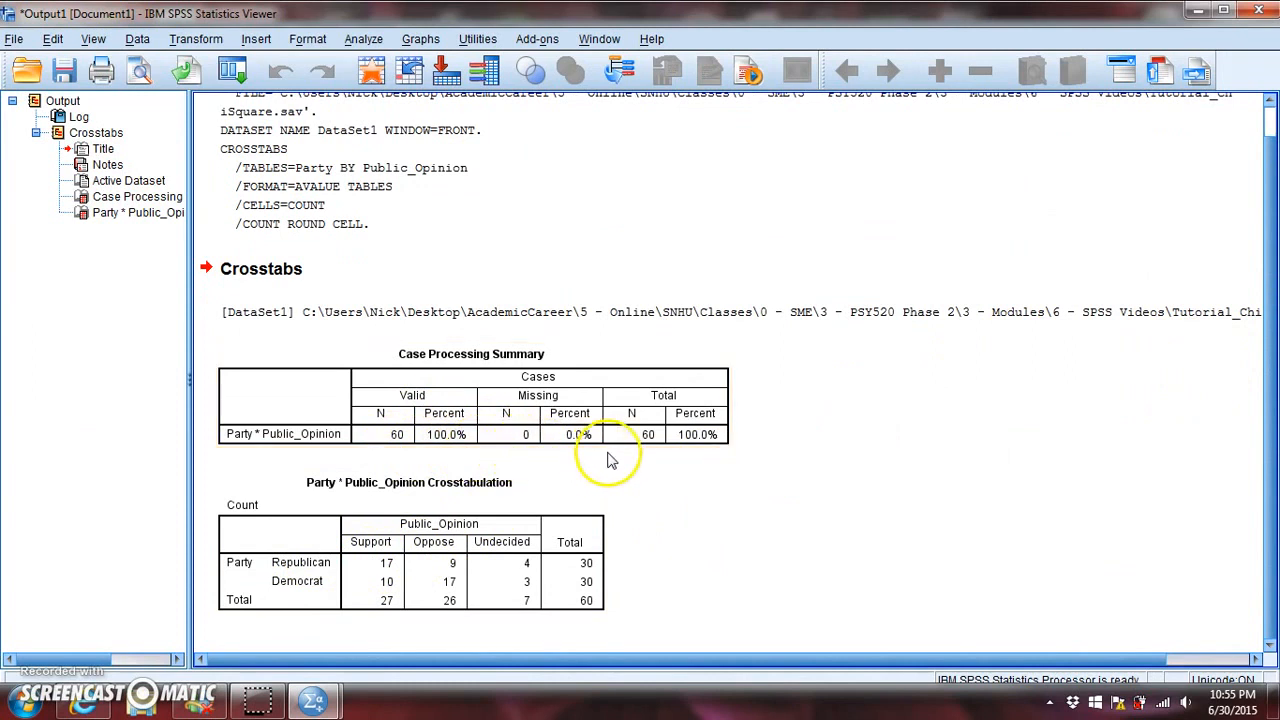
pyautogui.click(577, 608)
# - Rerun the Party by Public_Opinion crosstabulation with the Chi-square statistic enabled
pyautogui.click(366, 42)
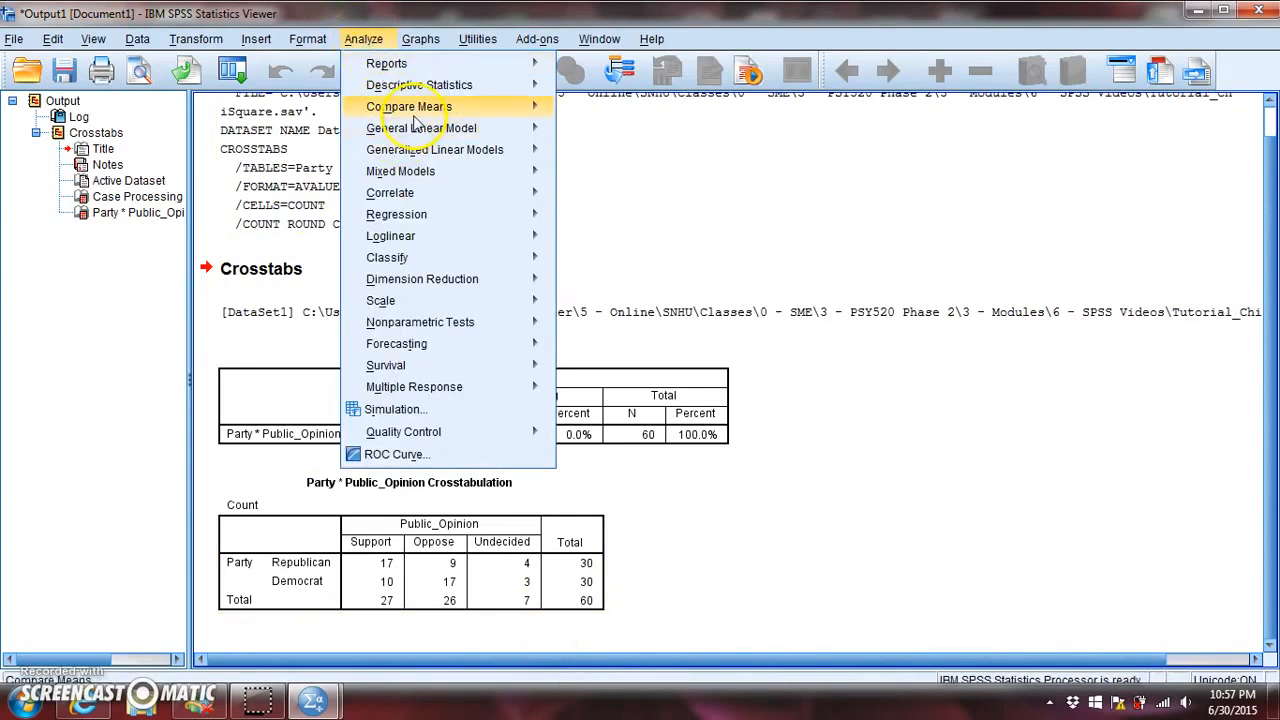
pyautogui.moveTo(417, 110)
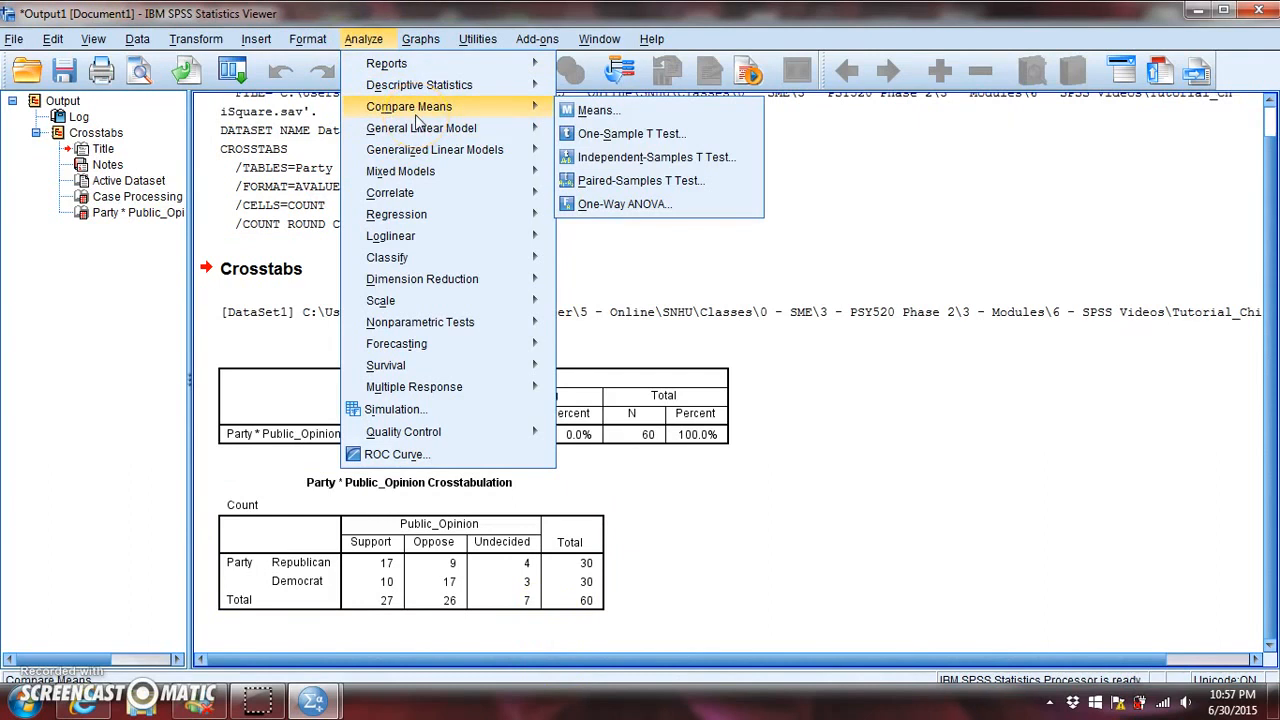
pyautogui.moveTo(454, 88)
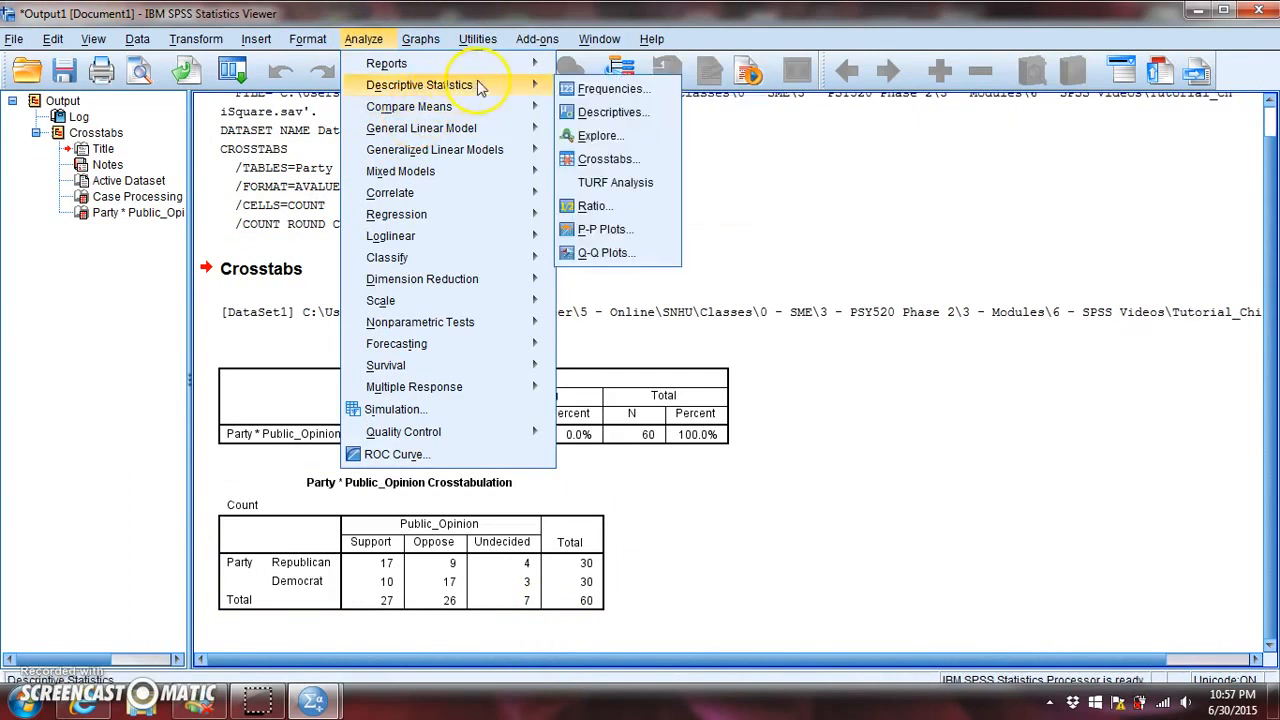
pyautogui.click(618, 160)
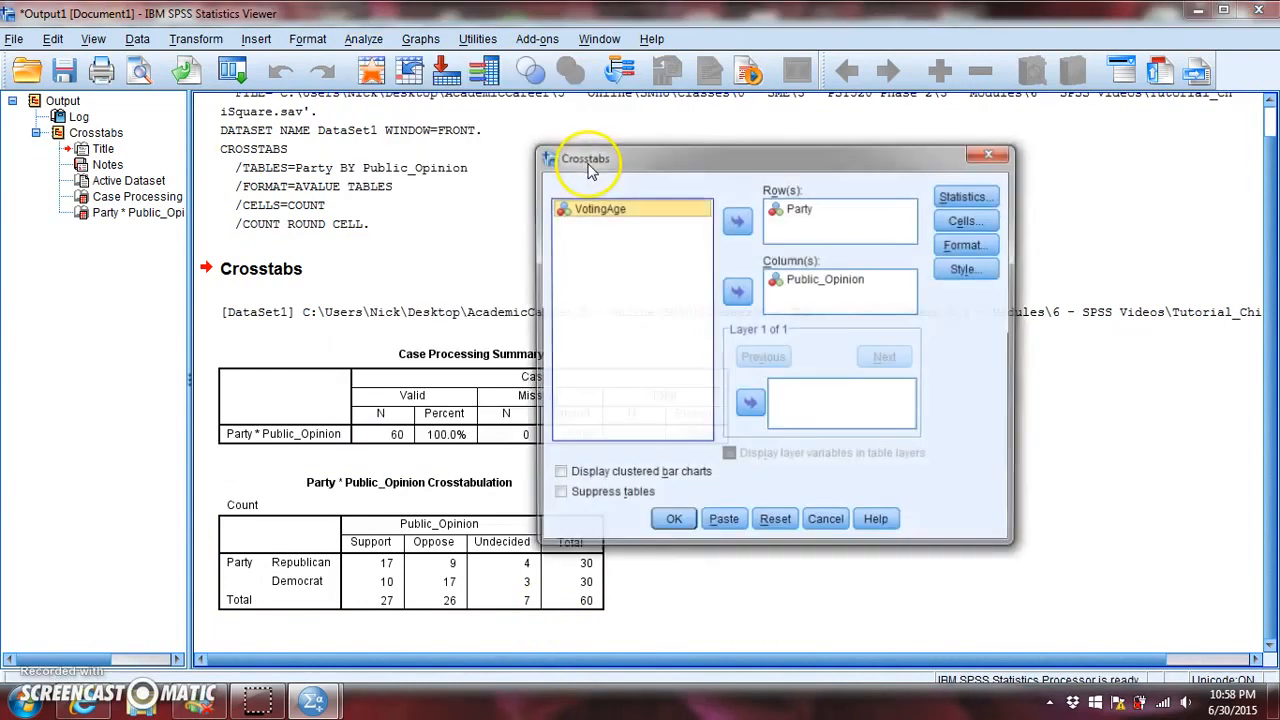
pyautogui.moveTo(797, 156); pyautogui.dragTo(632, 140)
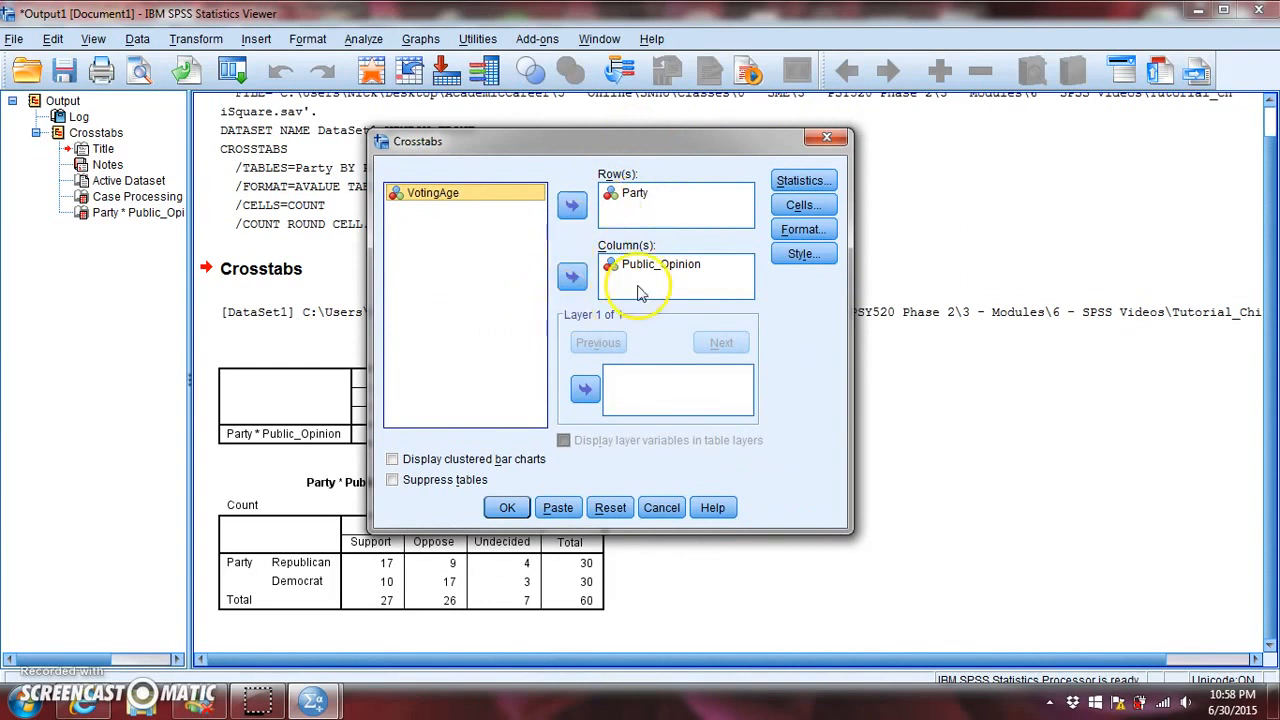
pyautogui.click(806, 181)
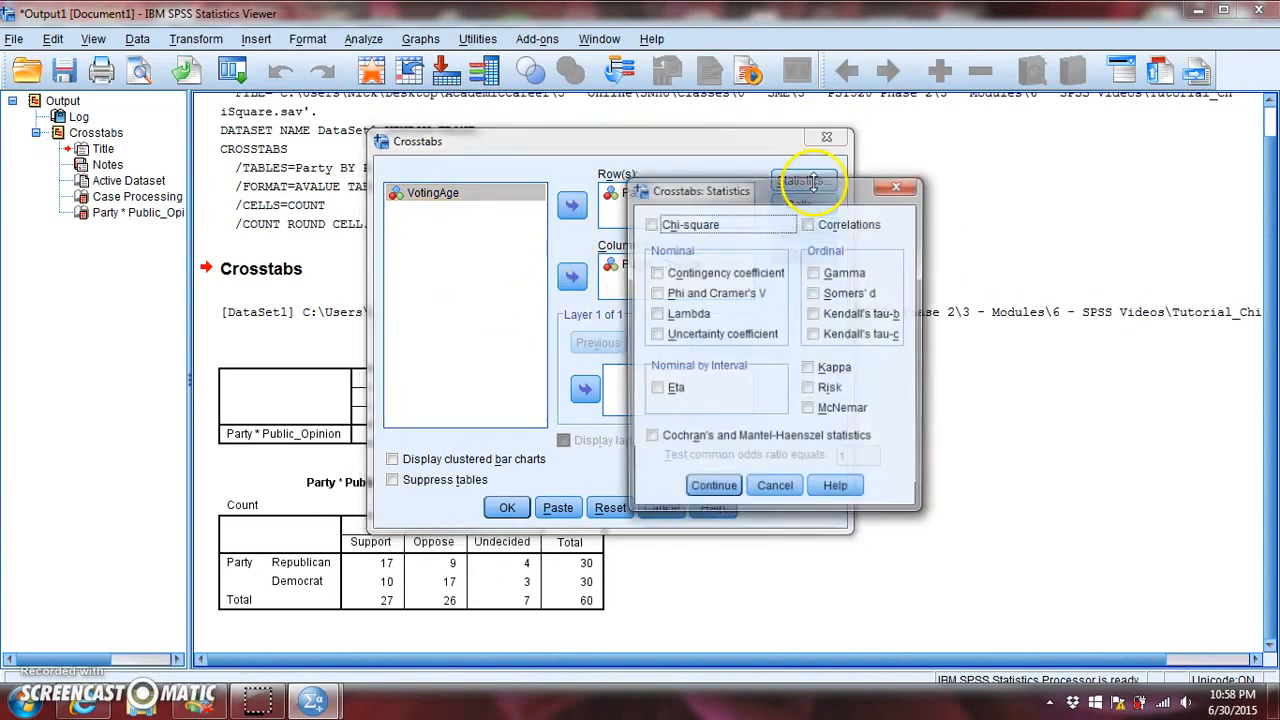
pyautogui.click(650, 225)
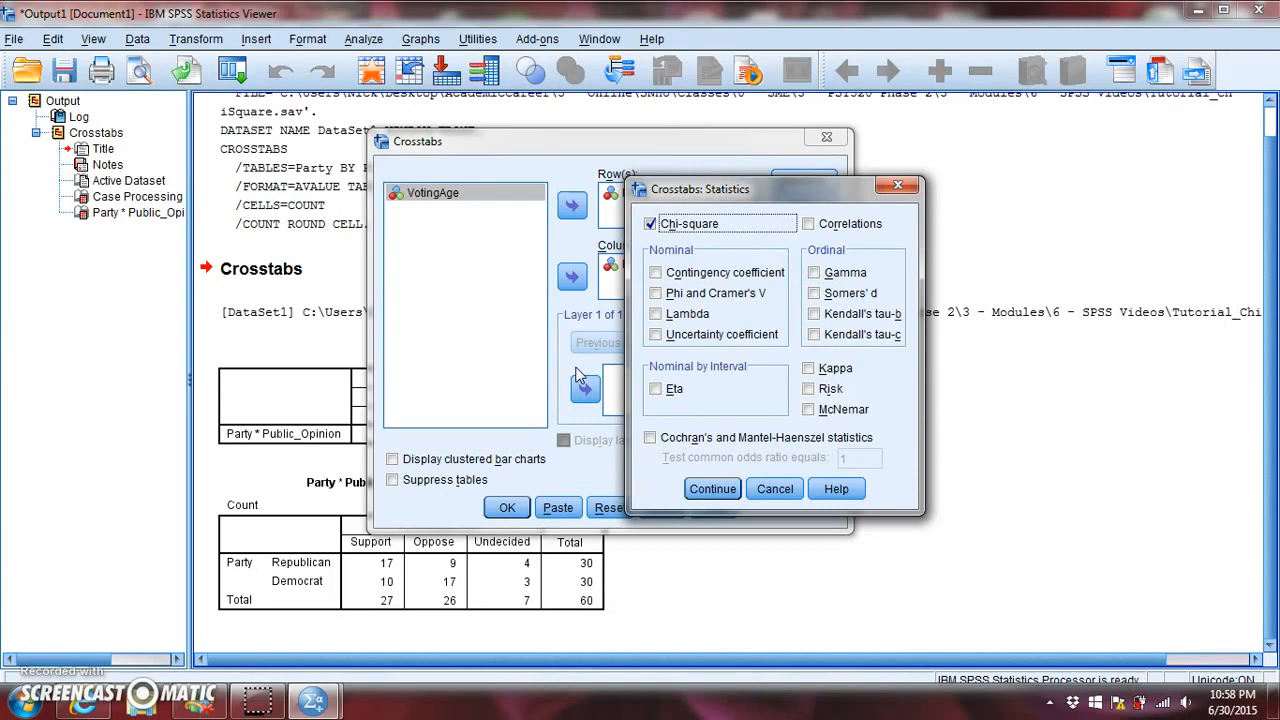
pyautogui.click(710, 489)
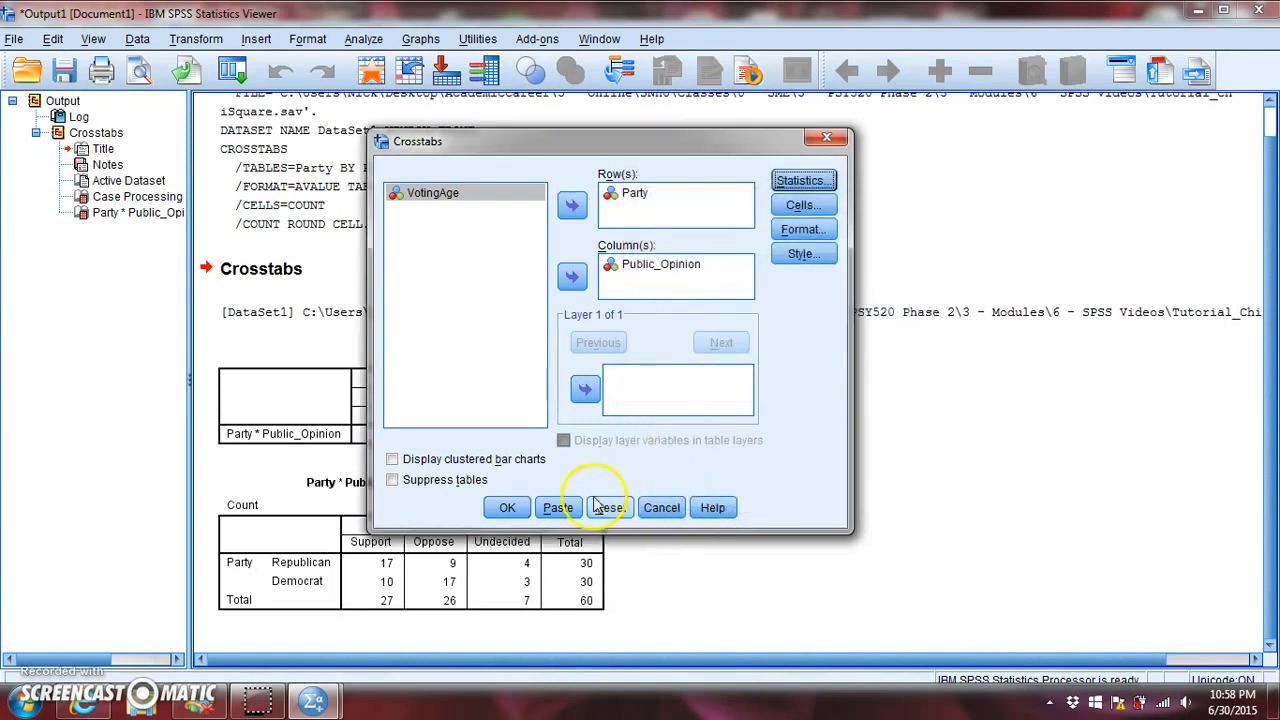
pyautogui.click(507, 507)
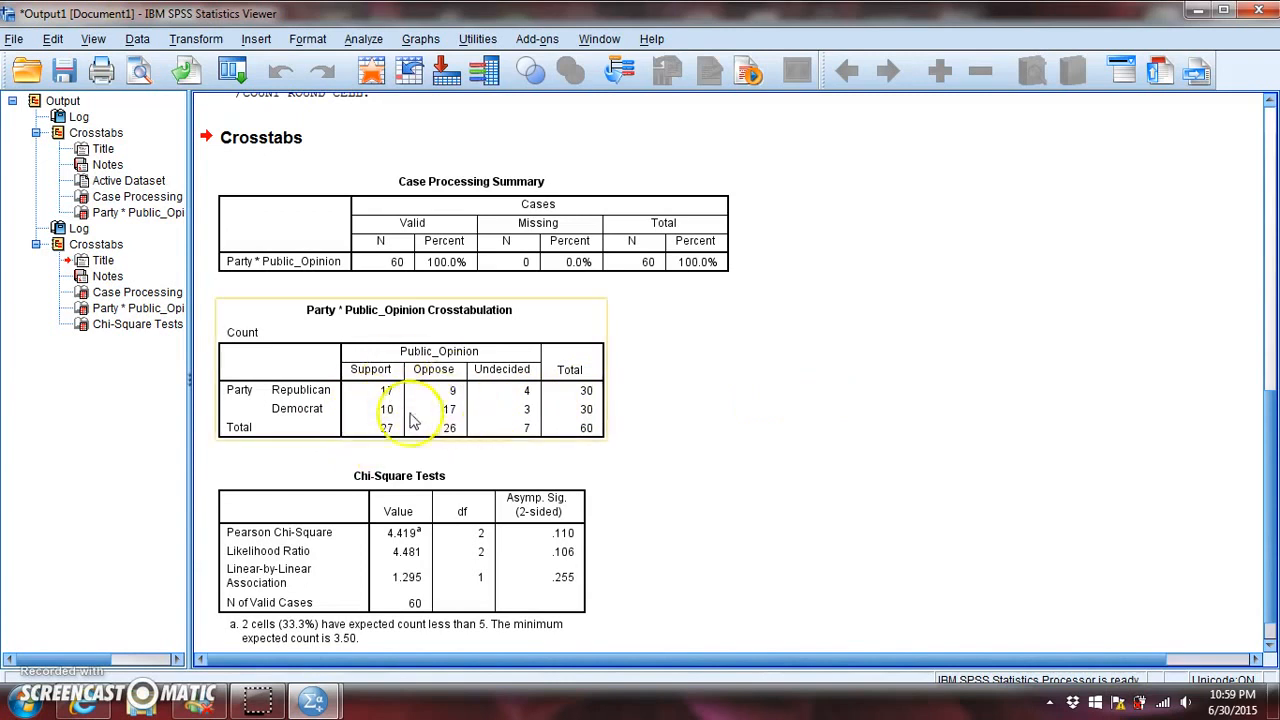
pyautogui.click(729, 391)
# - Add VotingAge as the layer variable to the Party by Public_Opinion crosstabulation and run it again
pyautogui.click(364, 40)
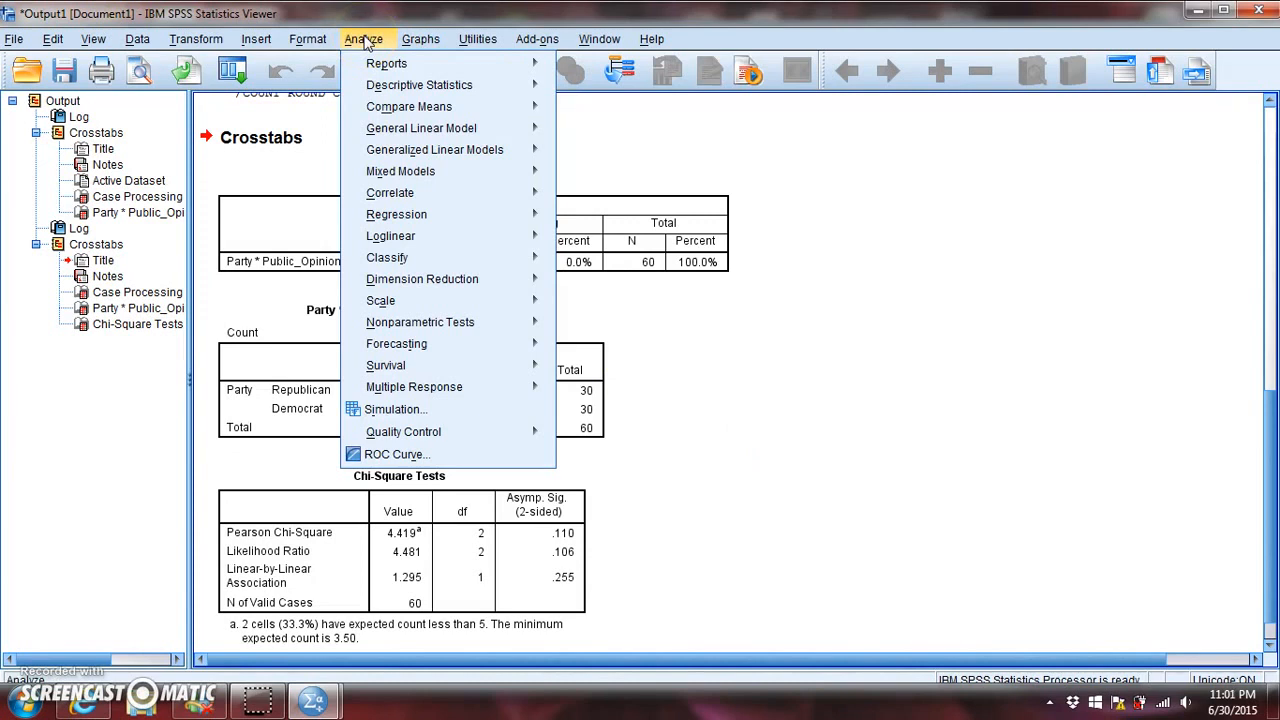
pyautogui.click(399, 88)
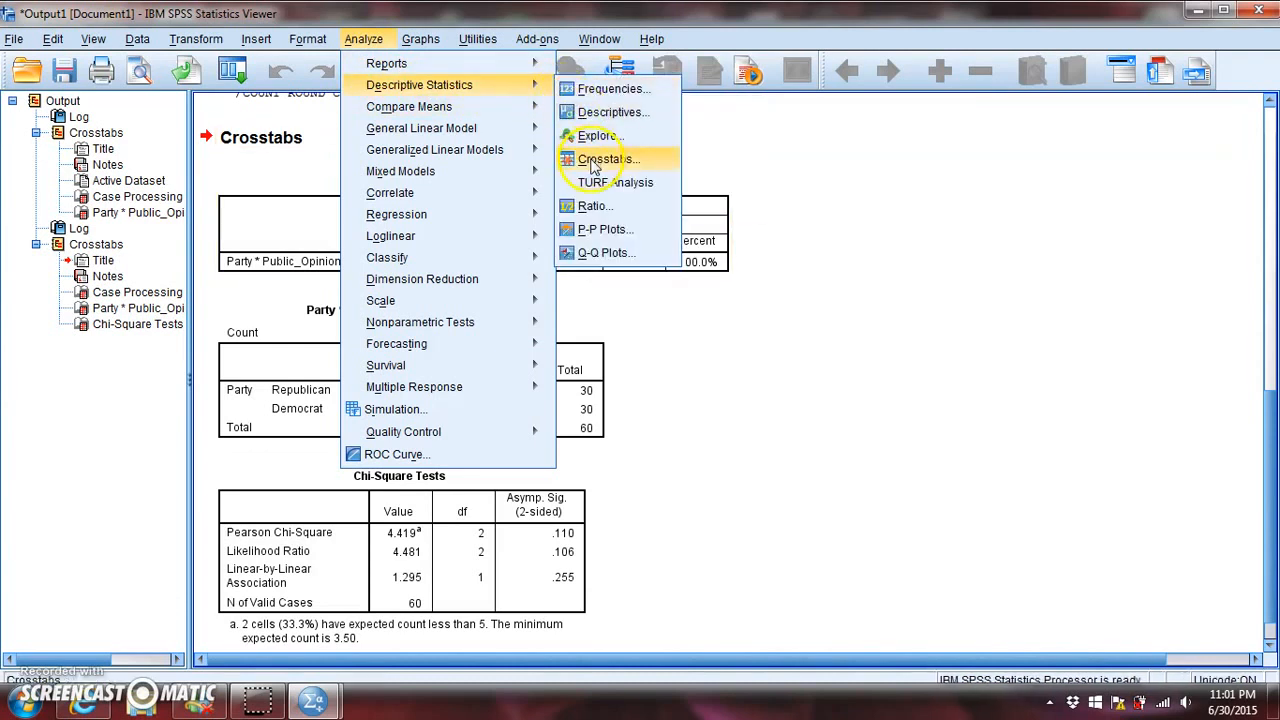
pyautogui.click(592, 161)
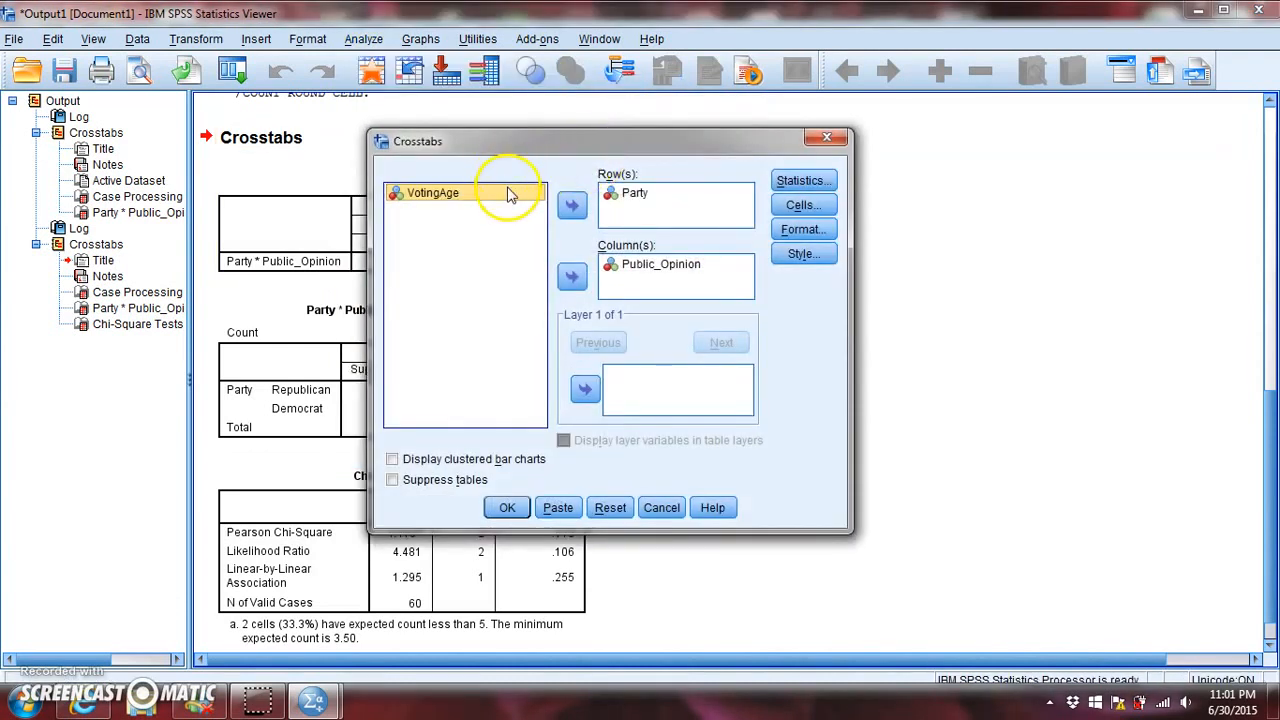
pyautogui.click(585, 390)
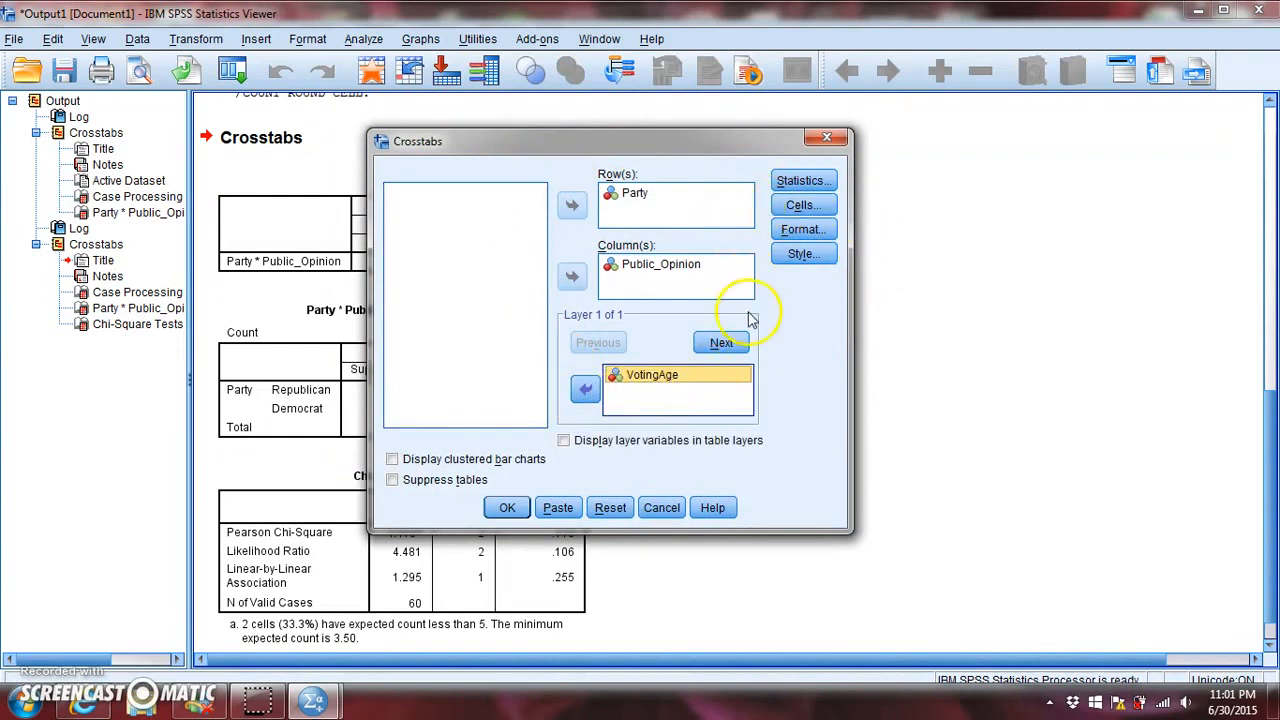
pyautogui.click(506, 507)
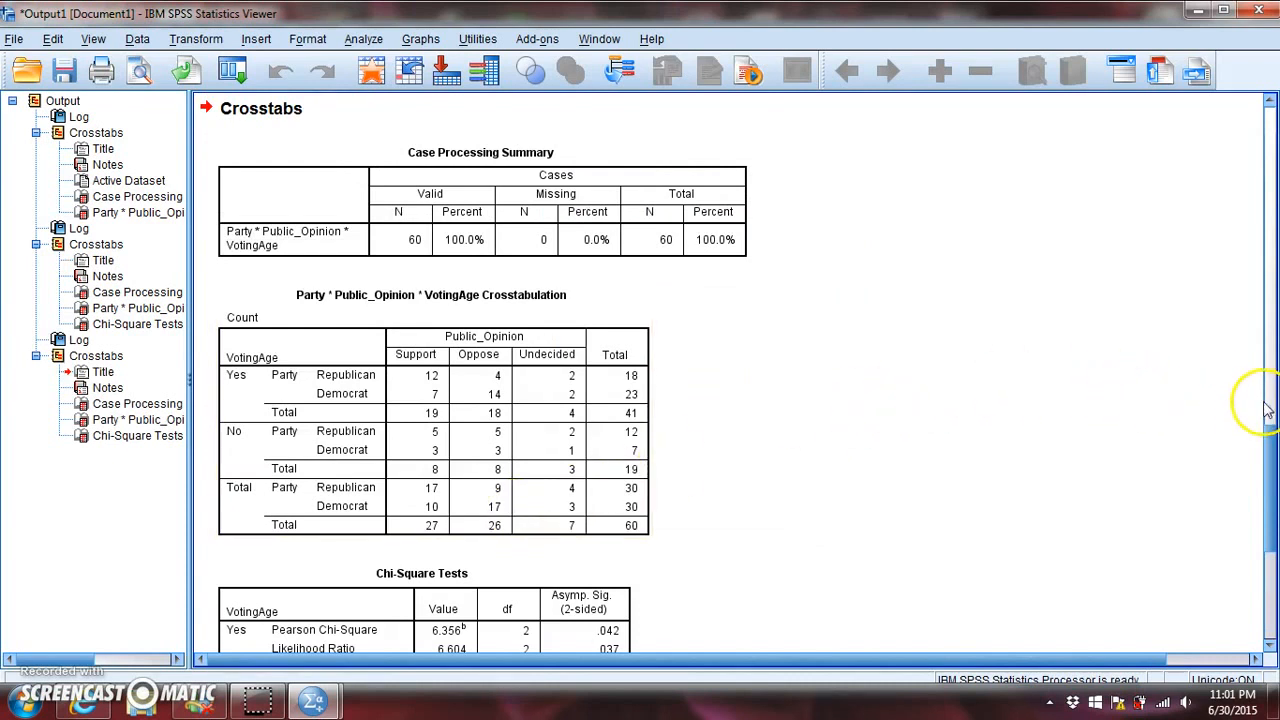
# - Examine the Party by Public_Opinion by VotingAge crosstabulation counts for each voting-age group
pyautogui.moveTo(1270, 428); pyautogui.dragTo(1270, 434)
pyautogui.click(505, 265)
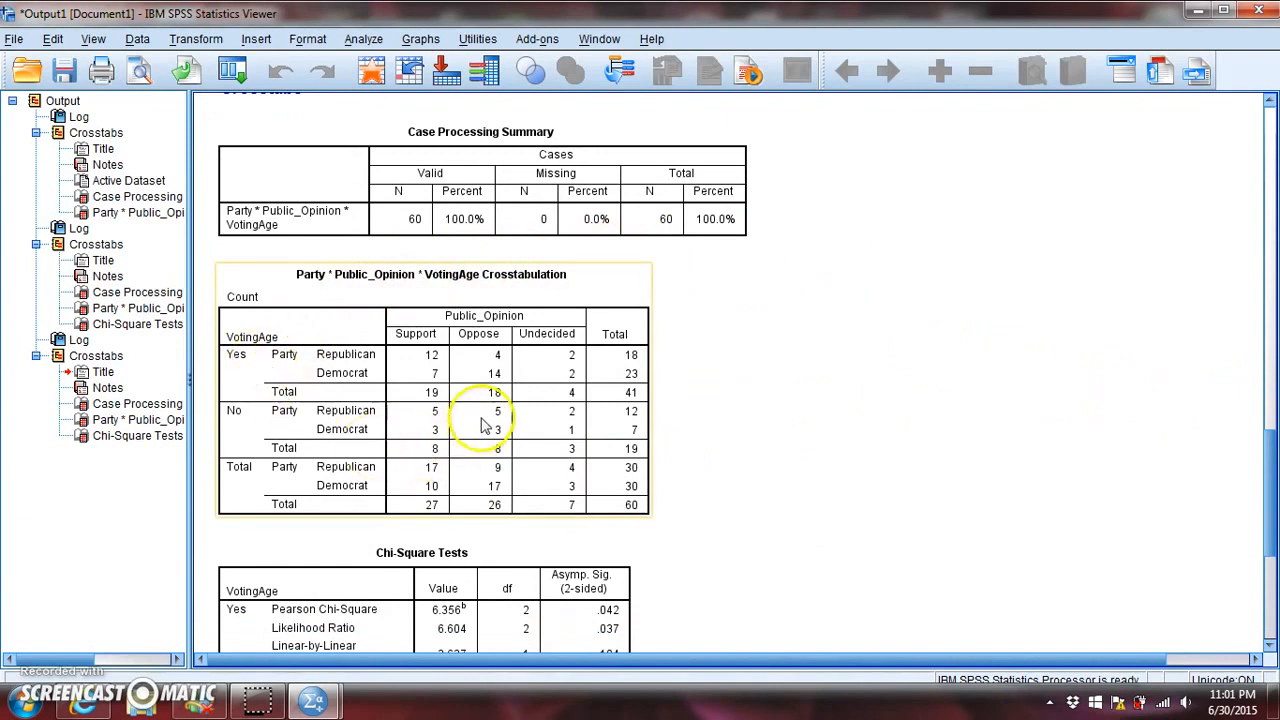
pyautogui.moveTo(1264, 436); pyautogui.dragTo(1272, 478)
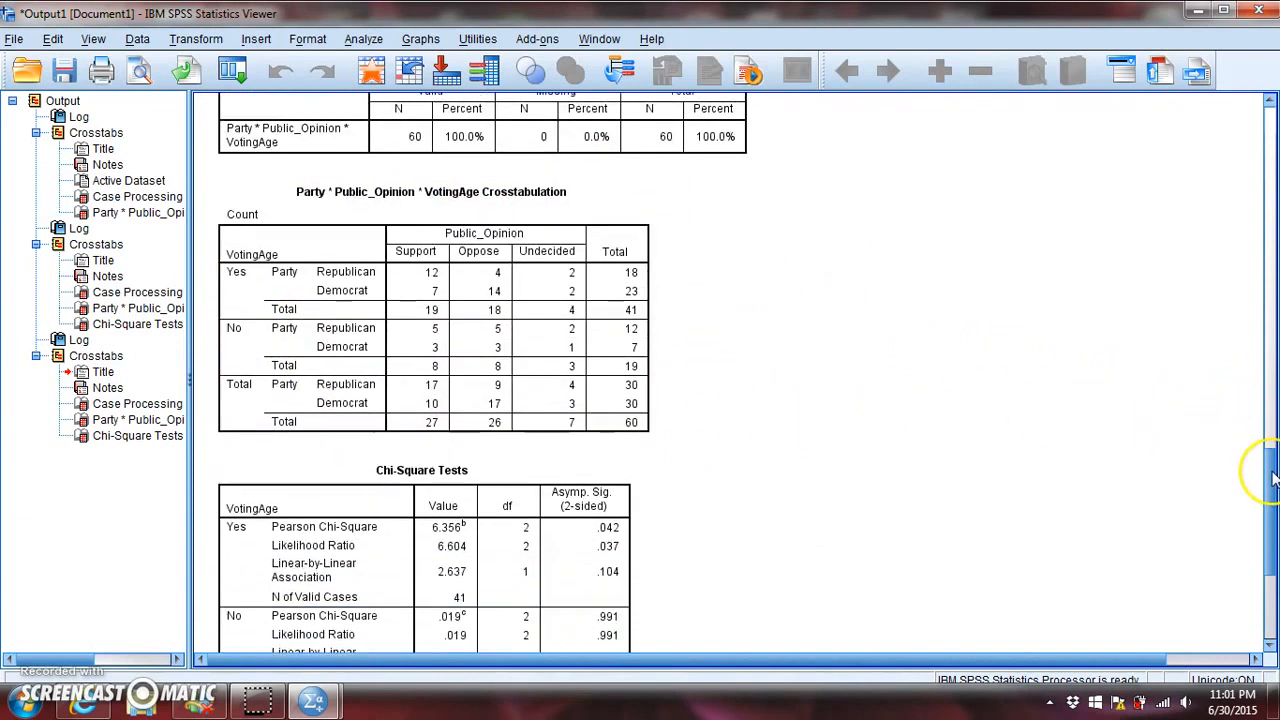
pyautogui.click(572, 462)
pyautogui.click(671, 533)
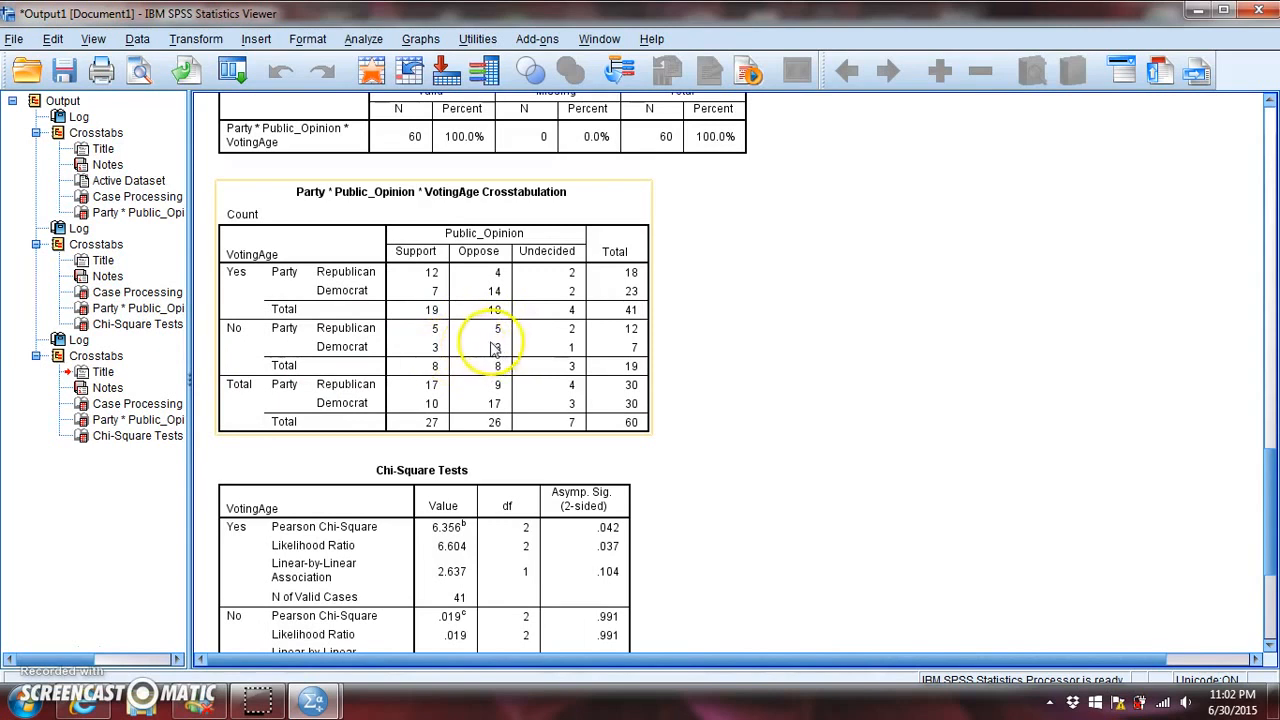
pyautogui.click(784, 438)
pyautogui.click(487, 432)
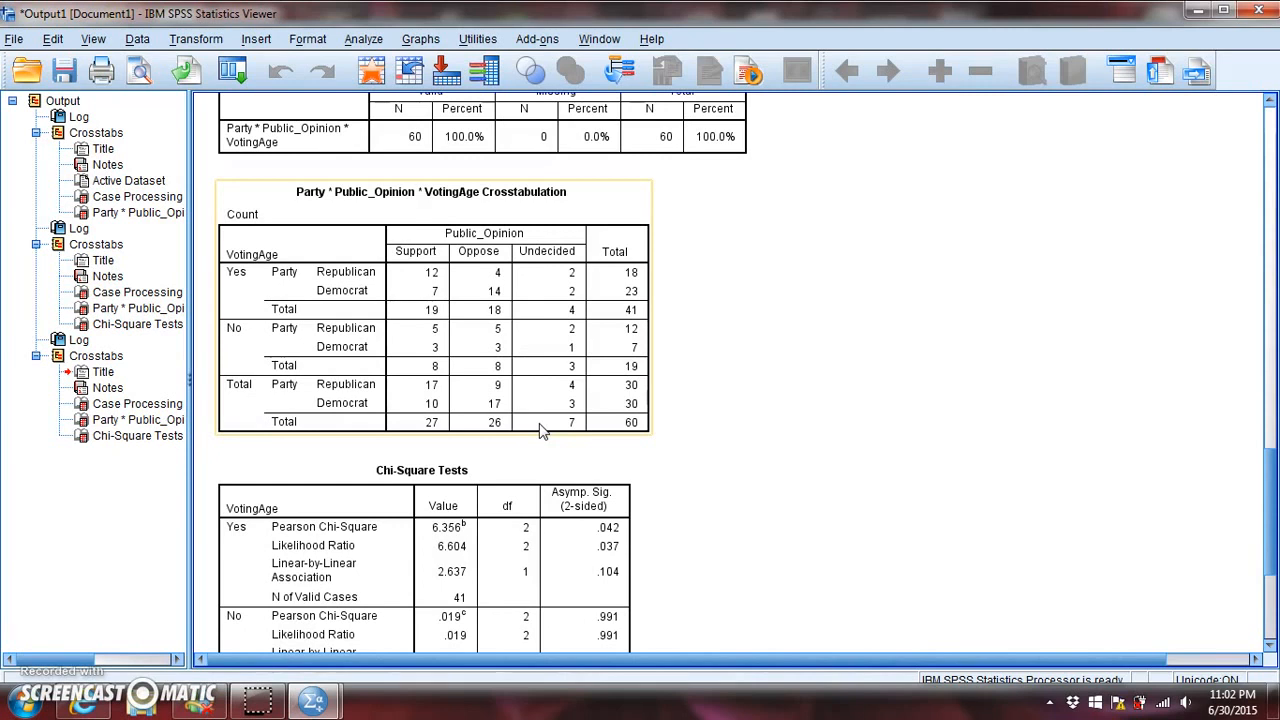
pyautogui.click(754, 400)
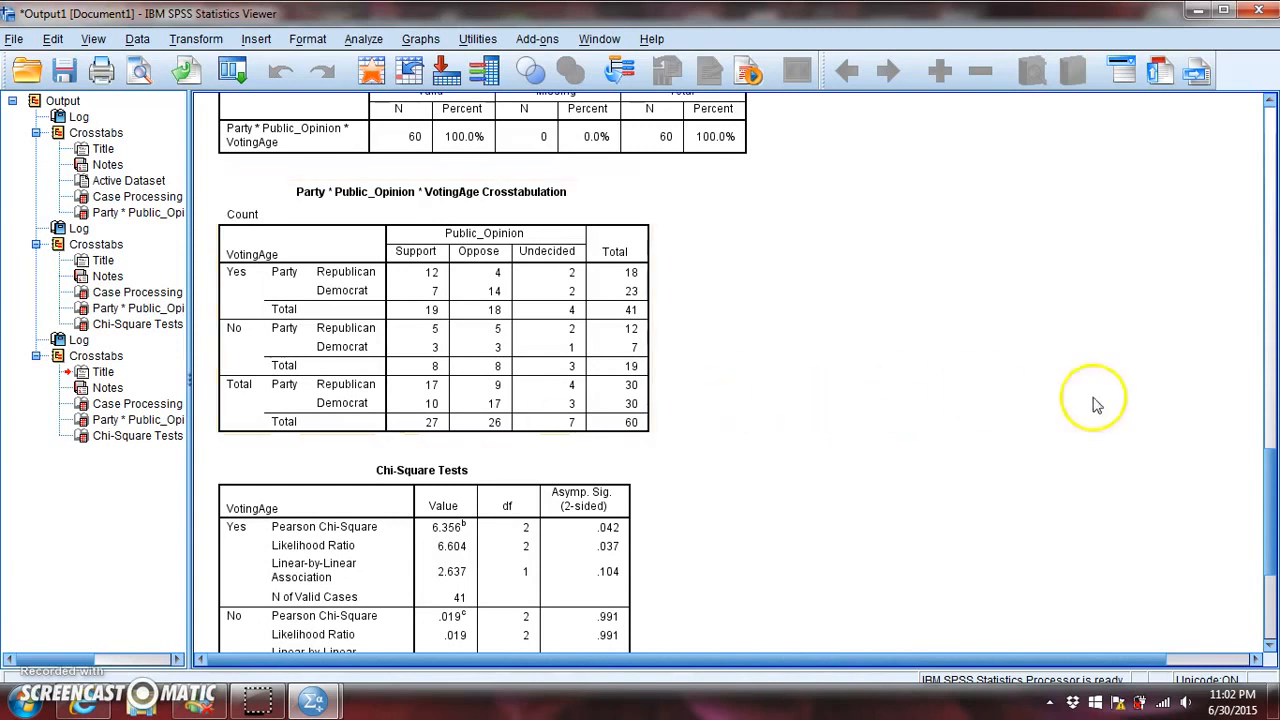
# - Examine the layered Chi-Square Tests table, comparing the Pearson Chi-Square significance for the Yes, No and Total groups
pyautogui.moveTo(1270, 505); pyautogui.dragTo(1272, 547)
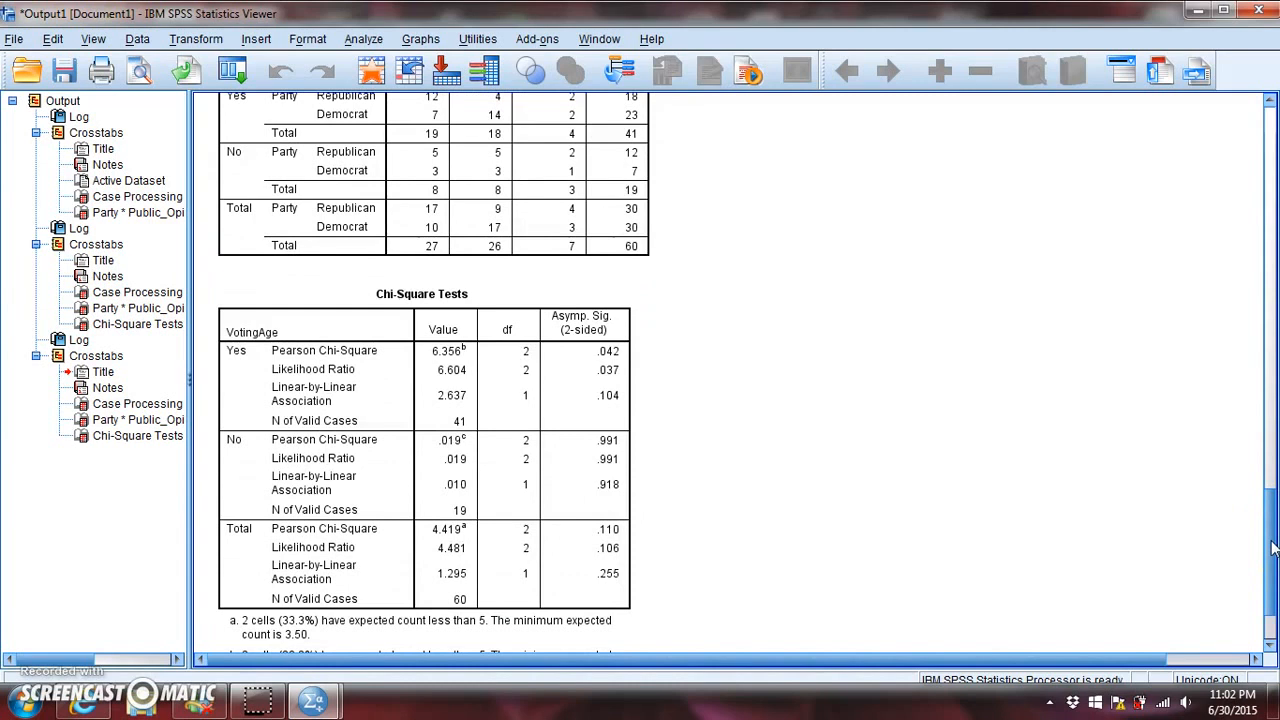
pyautogui.click(480, 316)
pyautogui.click(790, 399)
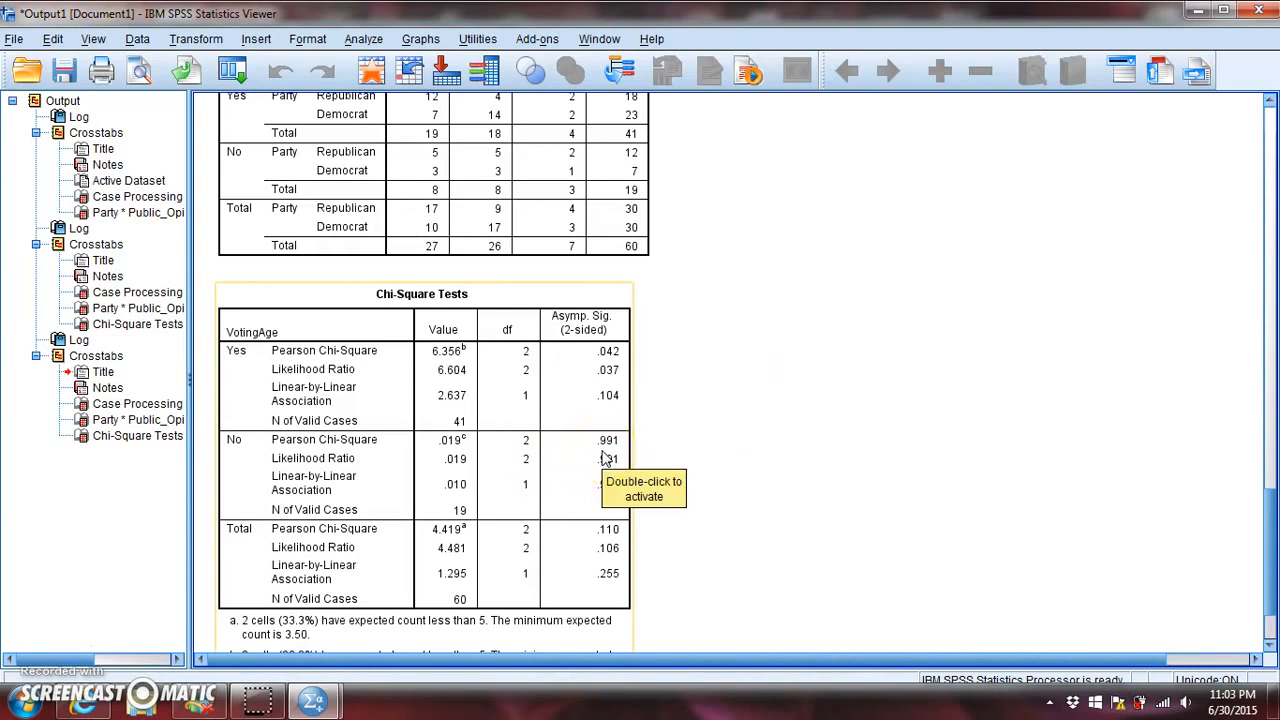
pyautogui.click(692, 452)
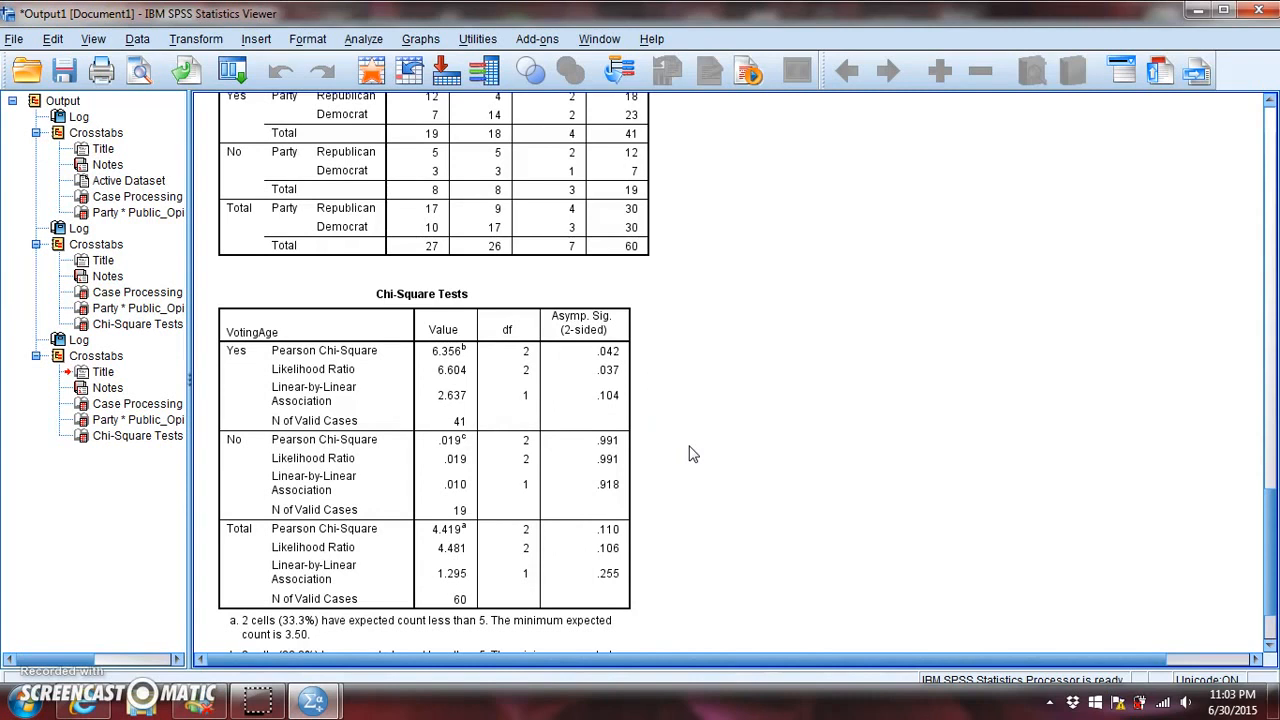
pyautogui.click(541, 508)
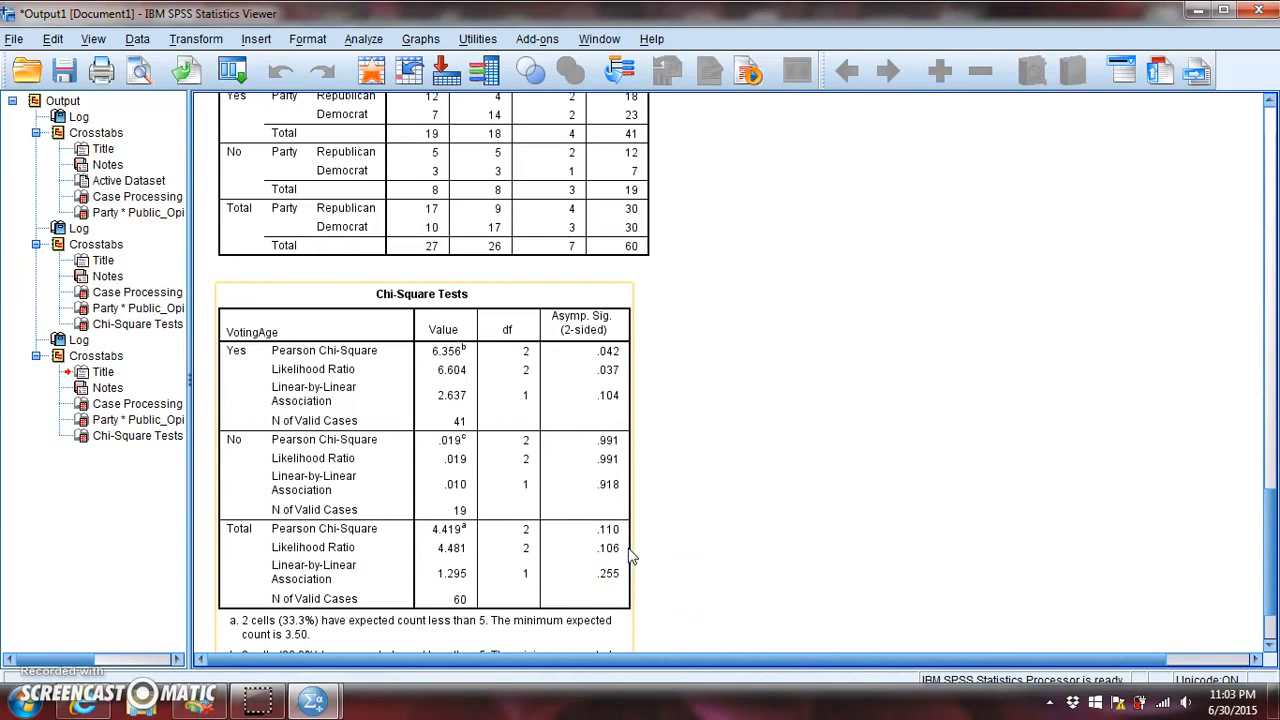
pyautogui.click(763, 487)
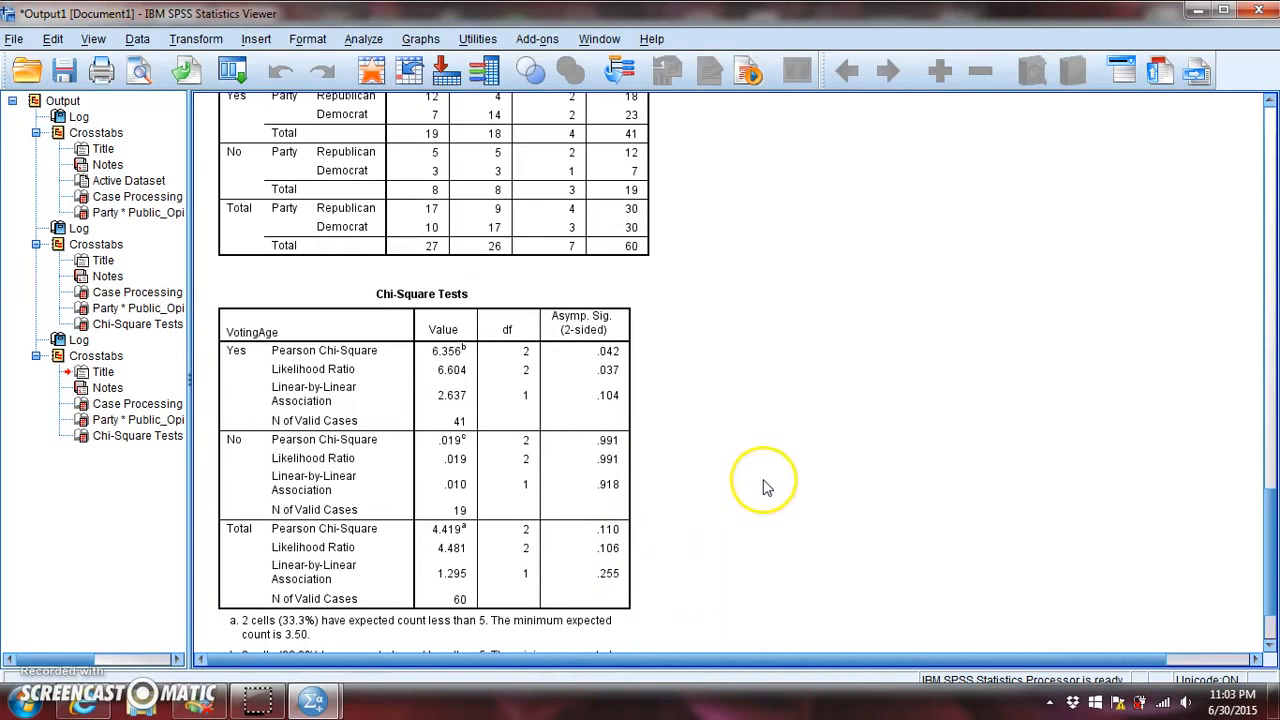